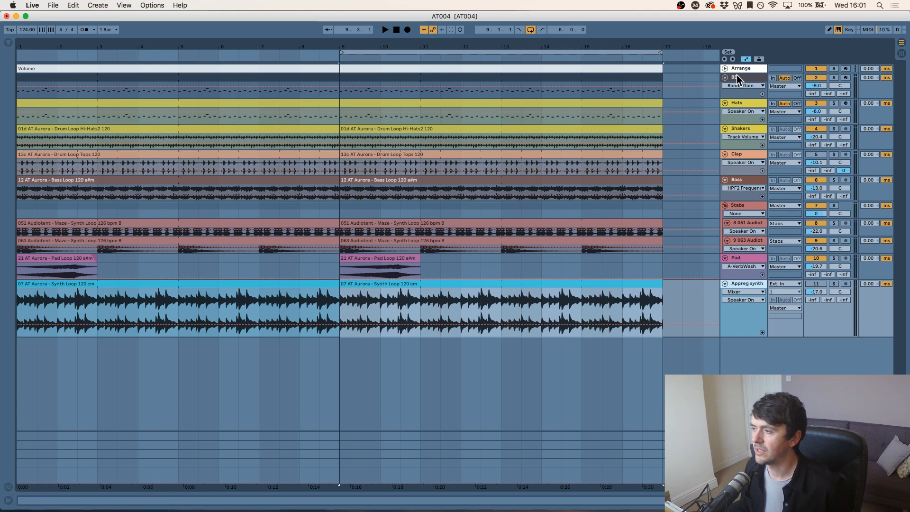
Step: Play the loop in the Volume section and deactivate the Appreg synth clip that starts at bar 1
click(738, 81)
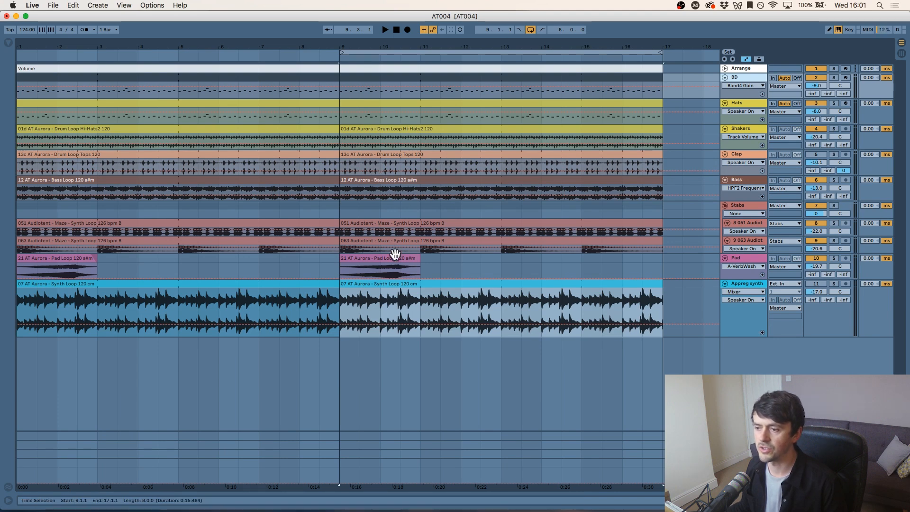
key(space)
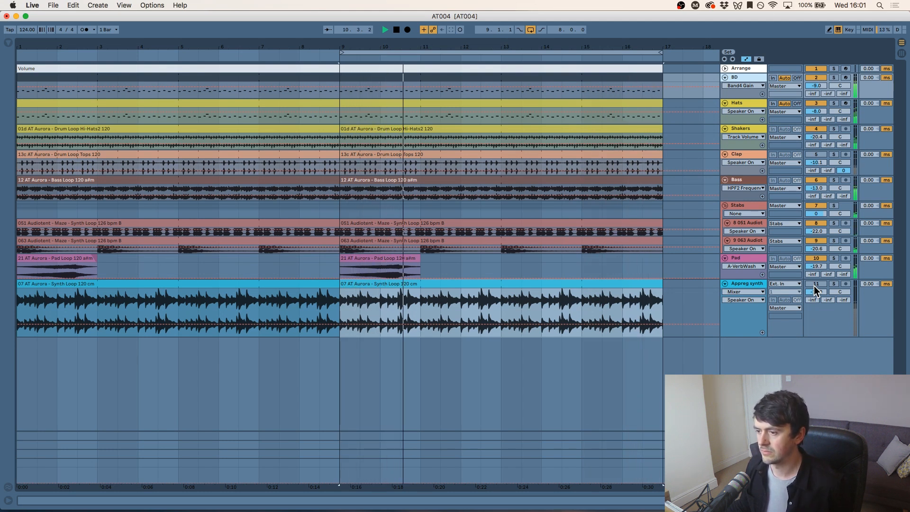
click(258, 325)
key(0)
key(space)
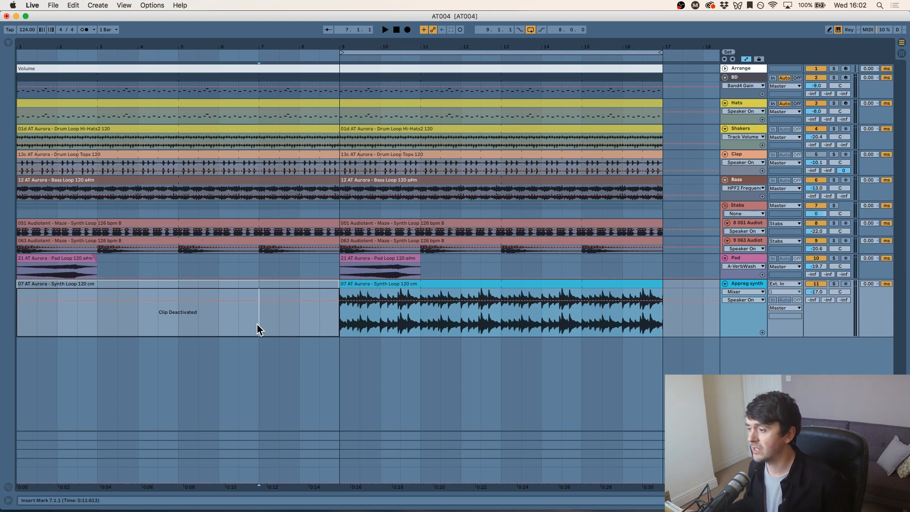
Step: Audition the Appreg synth track in solo from bar 9 and reactivate its clip at bar 1
key(space)
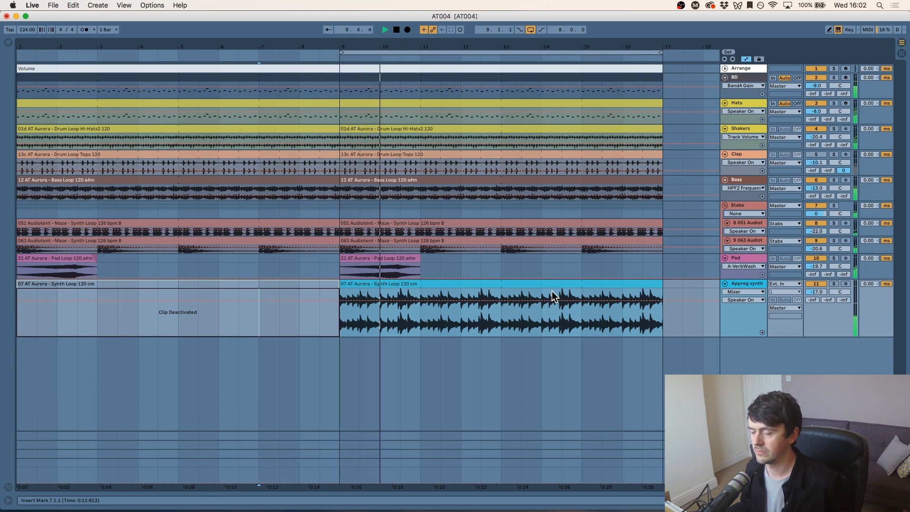
click(834, 283)
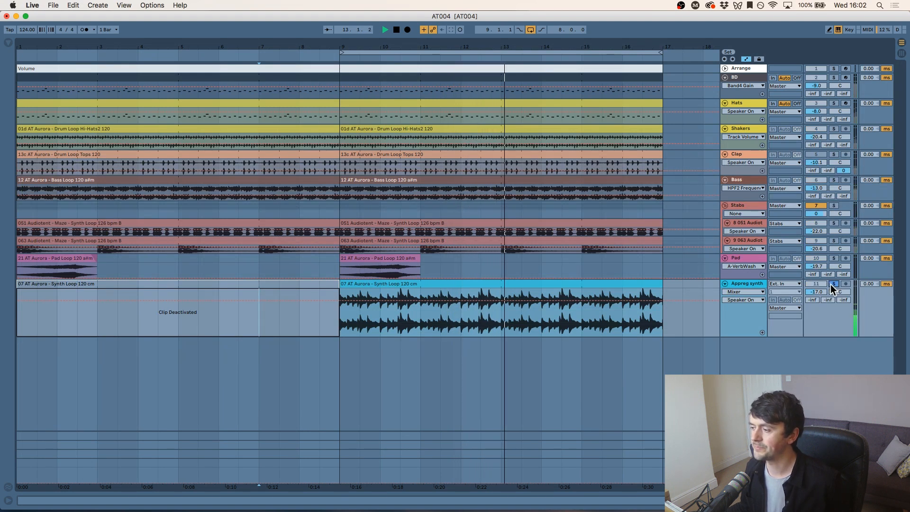
key(space)
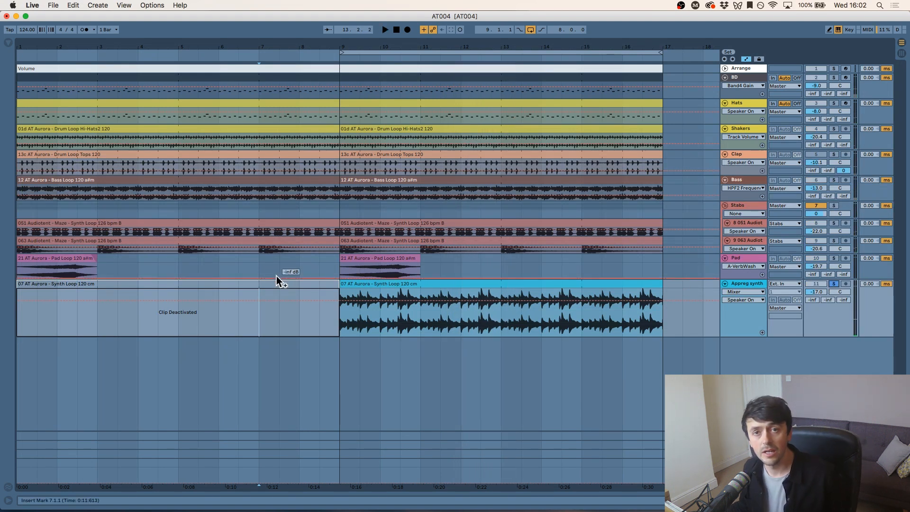
click(268, 286)
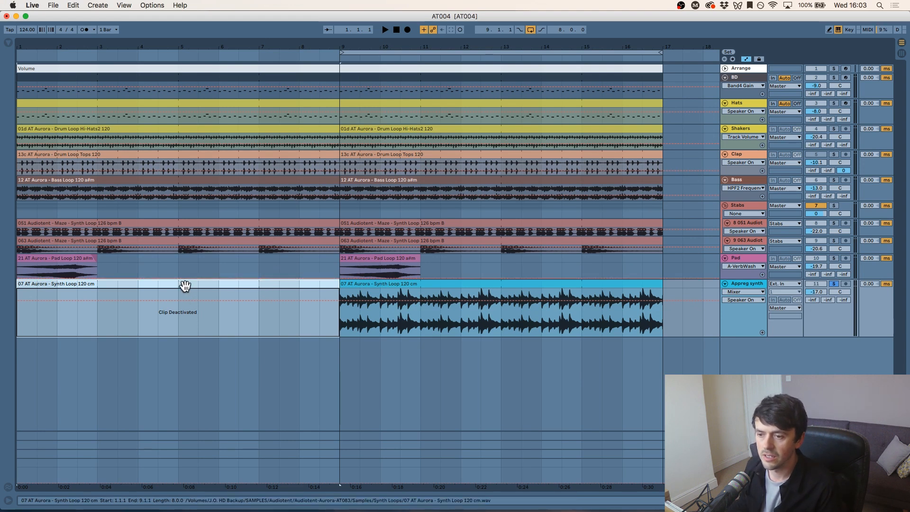
key(0)
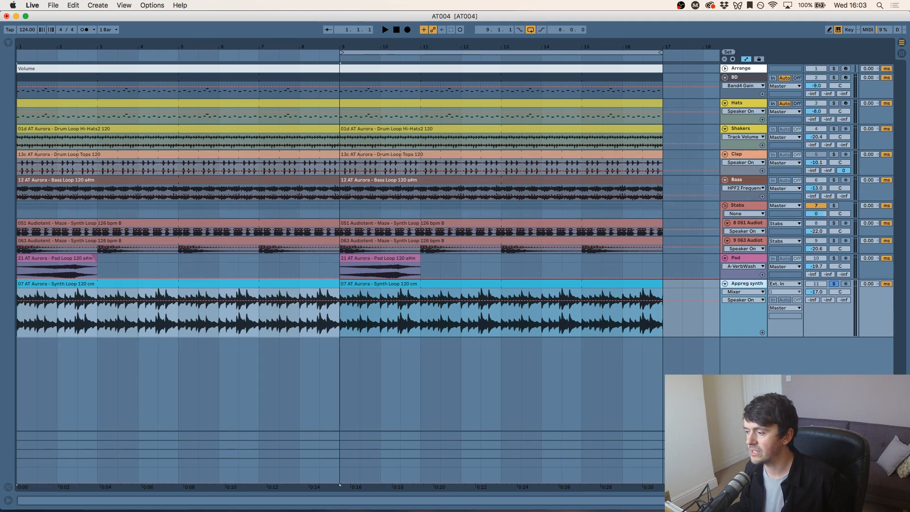
Step: Open the Appreg synth's device chain and display the Gain automation of its first Utility
click(902, 500)
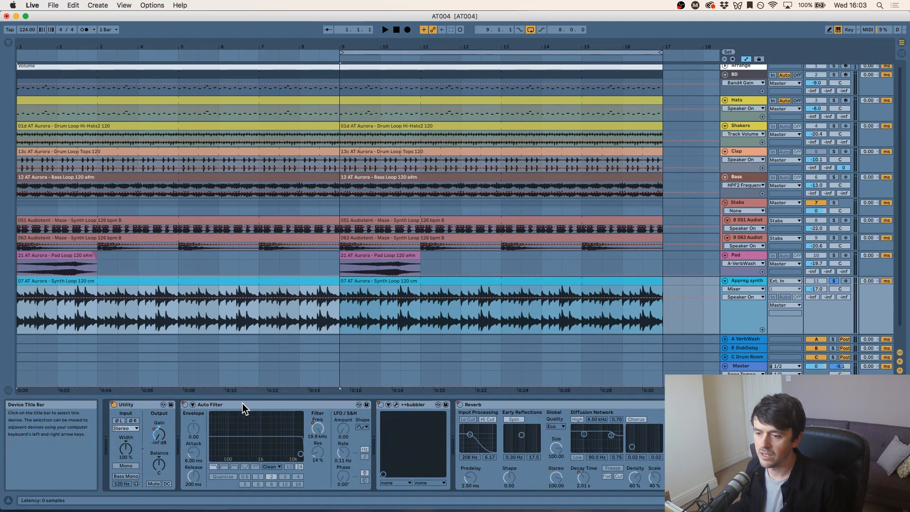
click(129, 405)
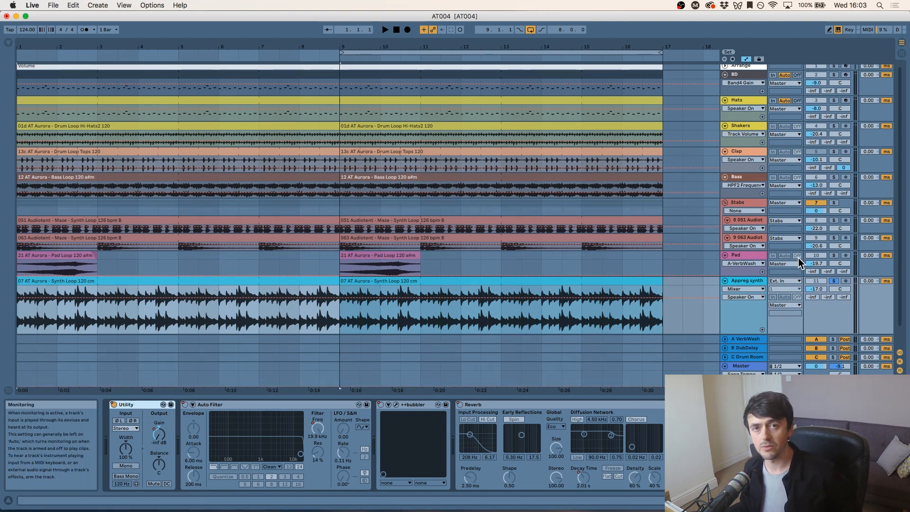
drag(818, 289, 819, 289)
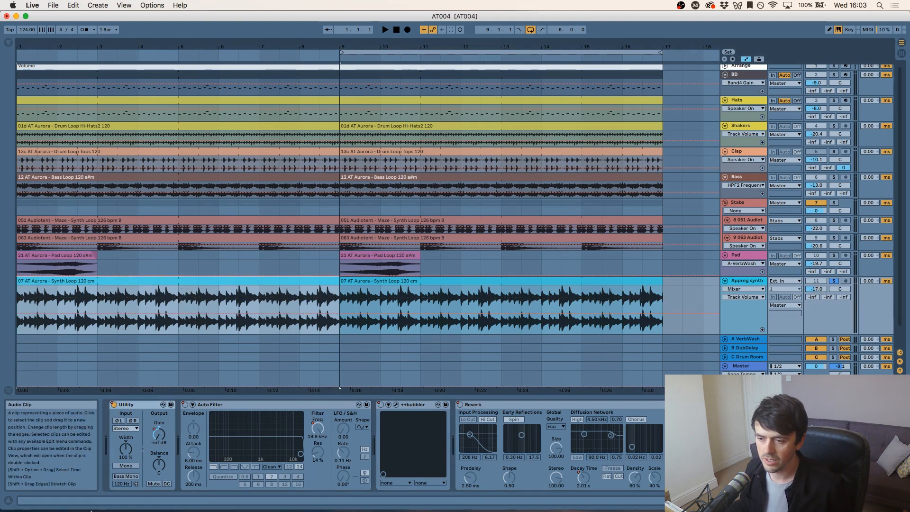
click(159, 434)
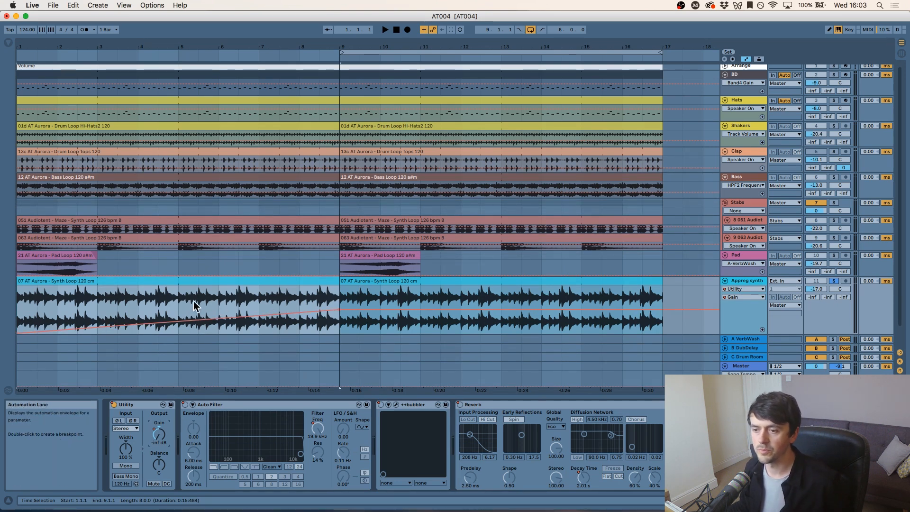
Step: Play the Appreg synth's gain fade-in in solo from bar 5 and with the full mix from bar 3
click(179, 307)
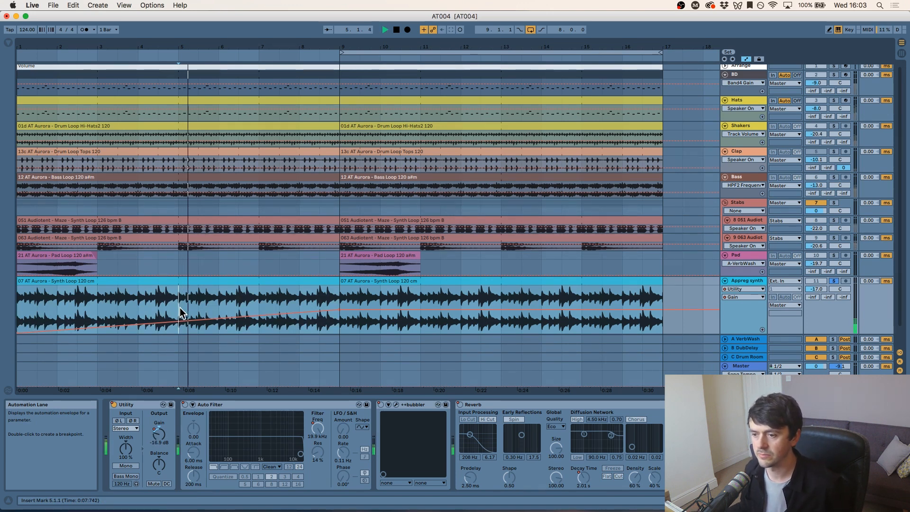
key(space)
click(97, 308)
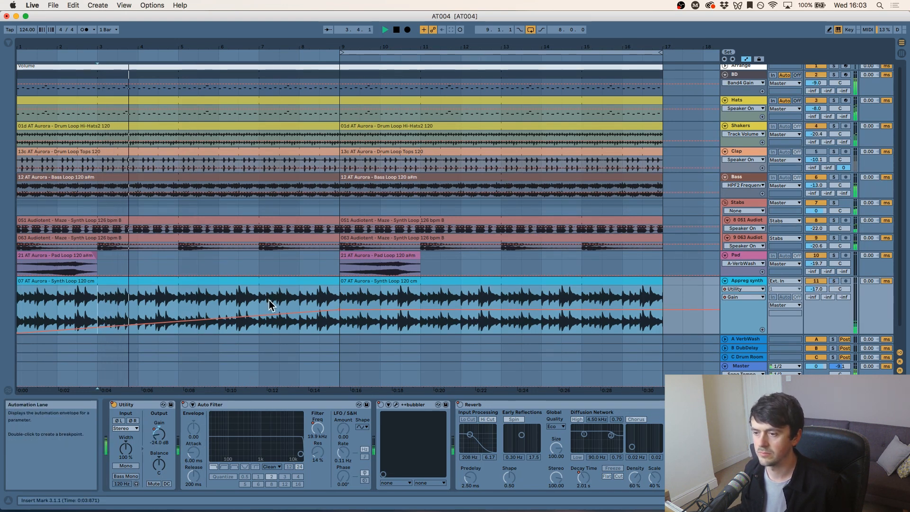
mouse_move(407, 50)
mouse_down()
mouse_move(362, 49)
mouse_move(389, 48)
mouse_up()
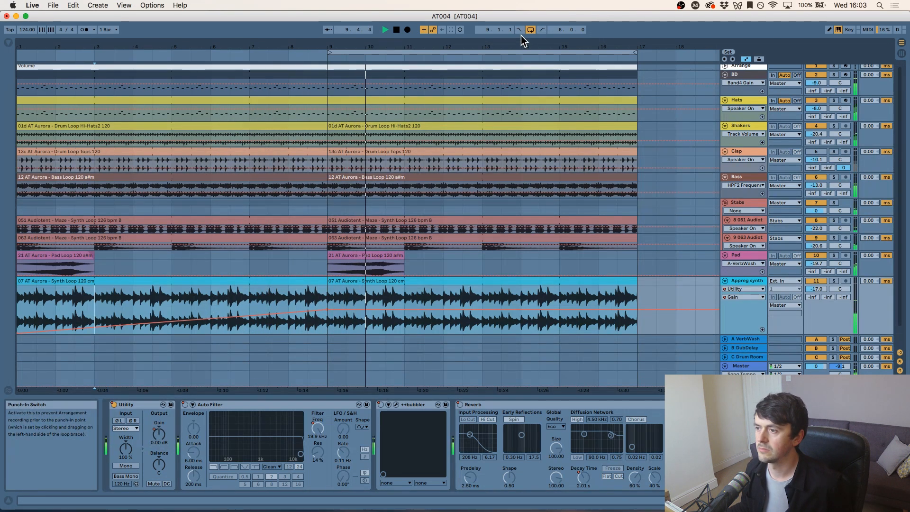
key(space)
Step: Set the arrangement loop to cover the whole Filter section, starting at bar 21 with a length of 16 bars
drag(523, 45, 522, 24)
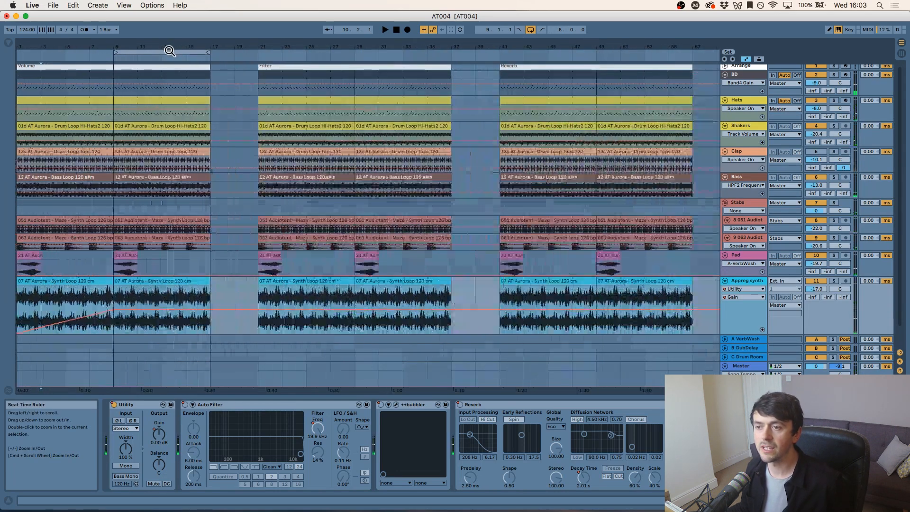
drag(169, 51, 413, 47)
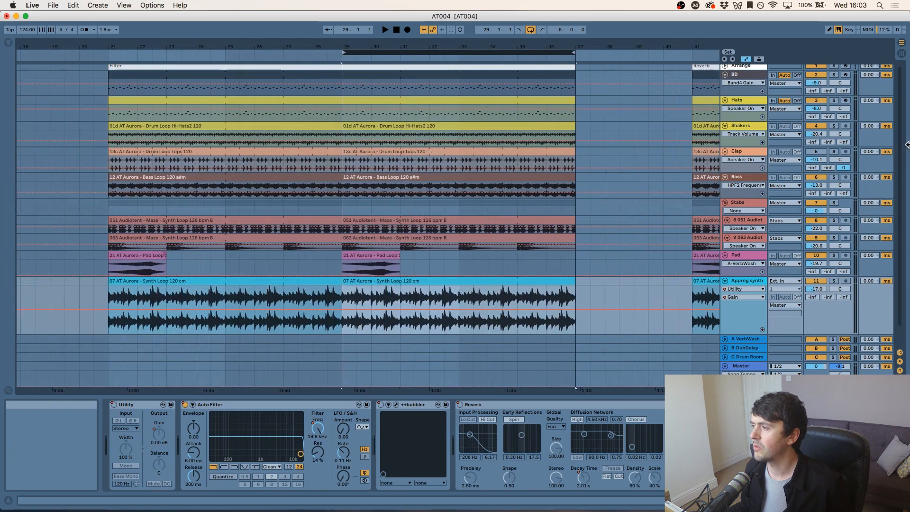
drag(900, 148, 900, 117)
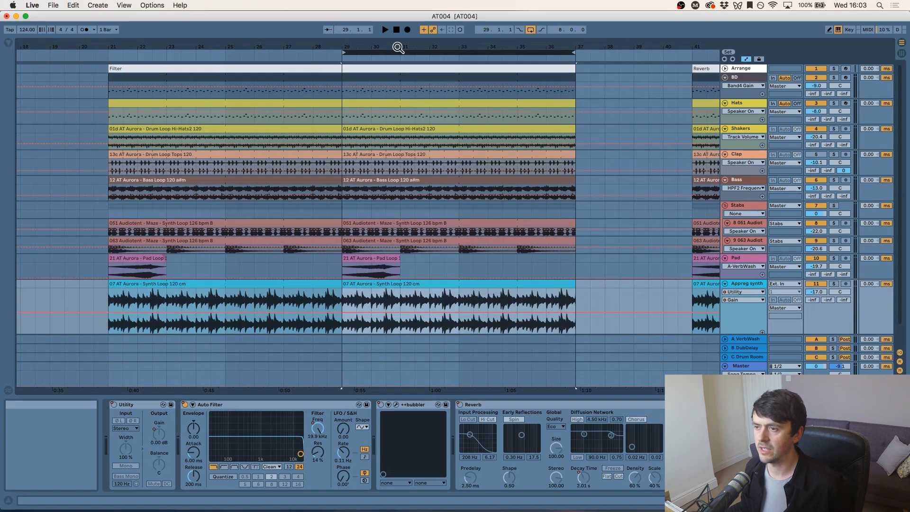
drag(345, 52, 115, 51)
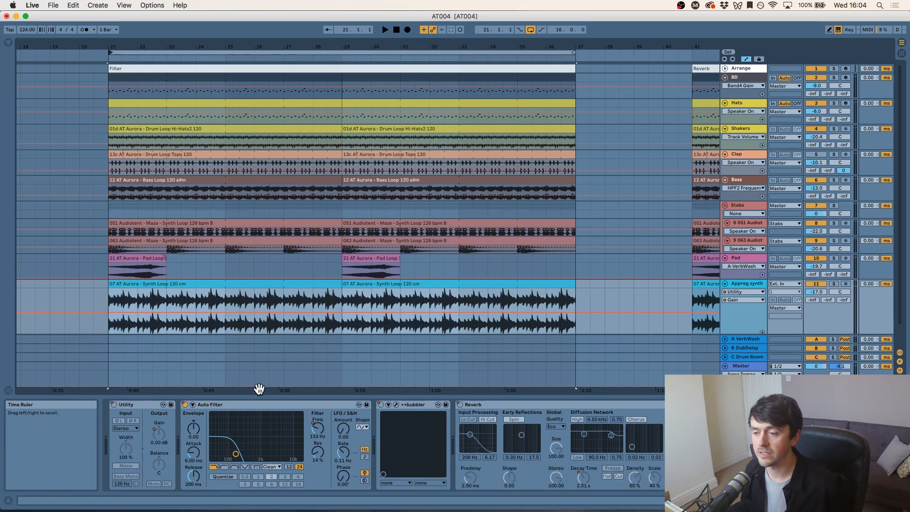
Step: Display the Auto Filter Frequency automation on the Appreg synth and play the Filter section
click(318, 428)
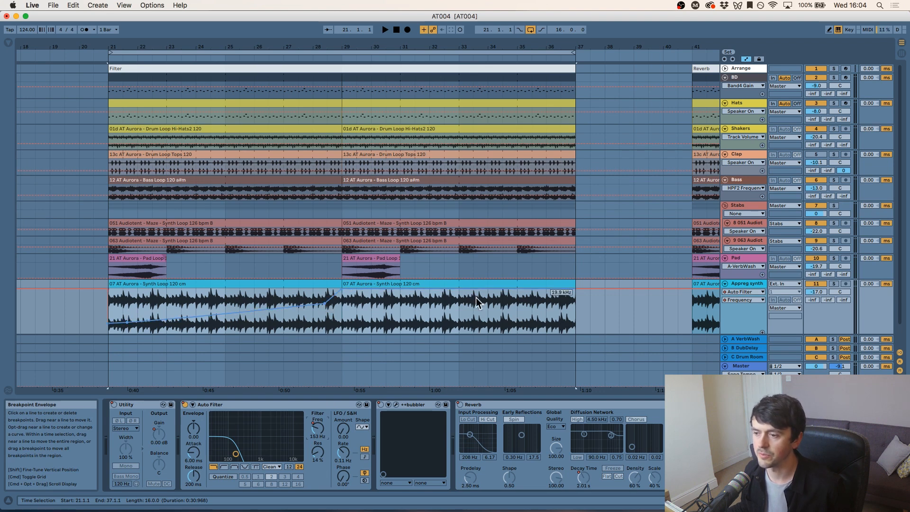
key(space)
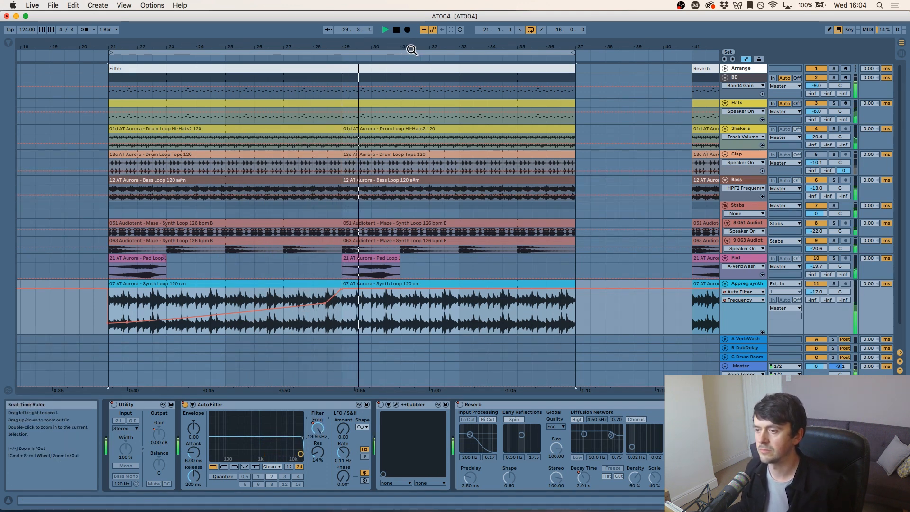
Step: Play the Reverb section, set the Appreg synth track volume to -15.9, and display the second Utility's Gain automation
drag(414, 48, 276, 50)
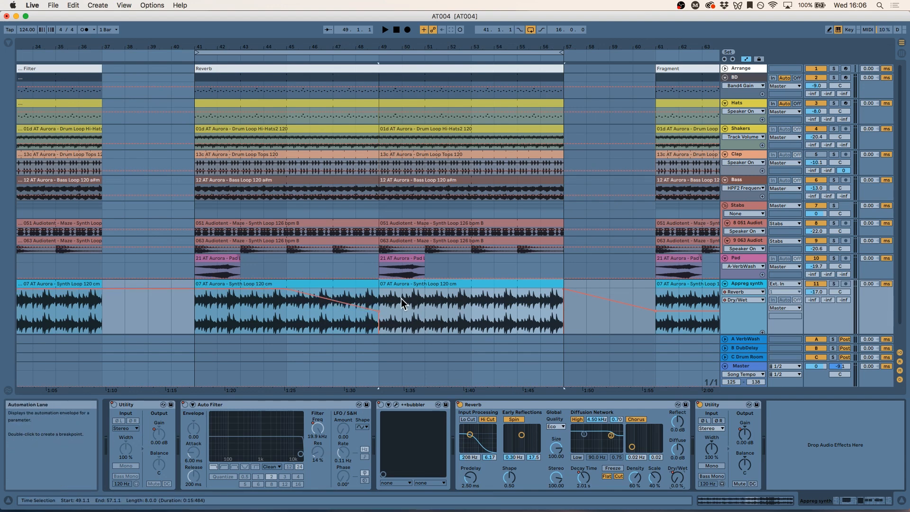
click(342, 285)
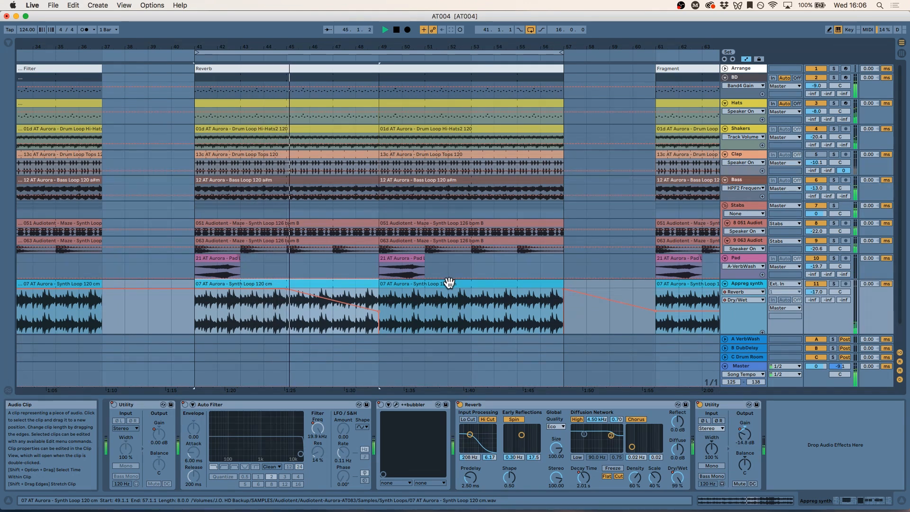
drag(817, 291, 821, 288)
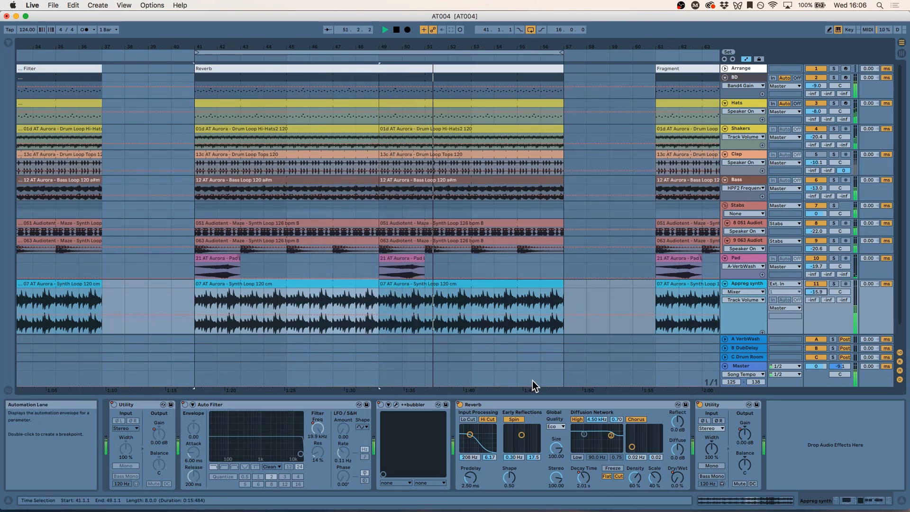
key(space)
click(745, 433)
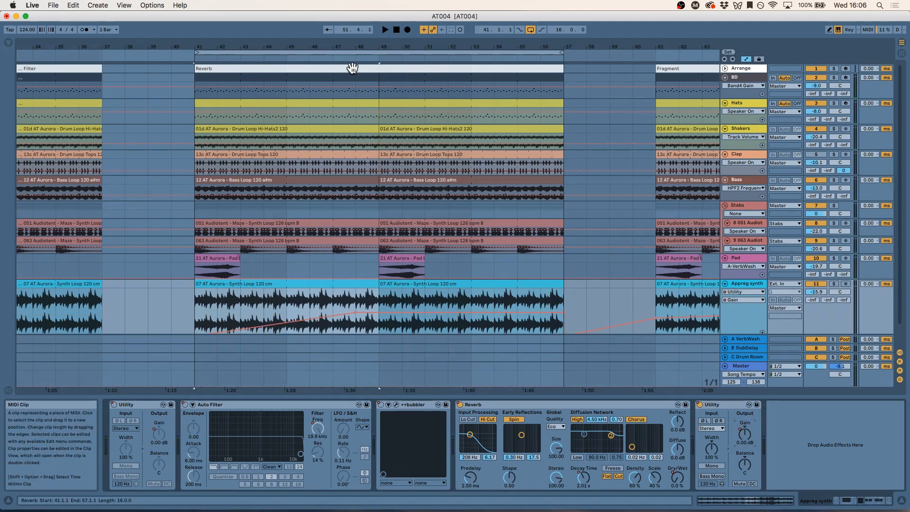
drag(899, 199, 900, 221)
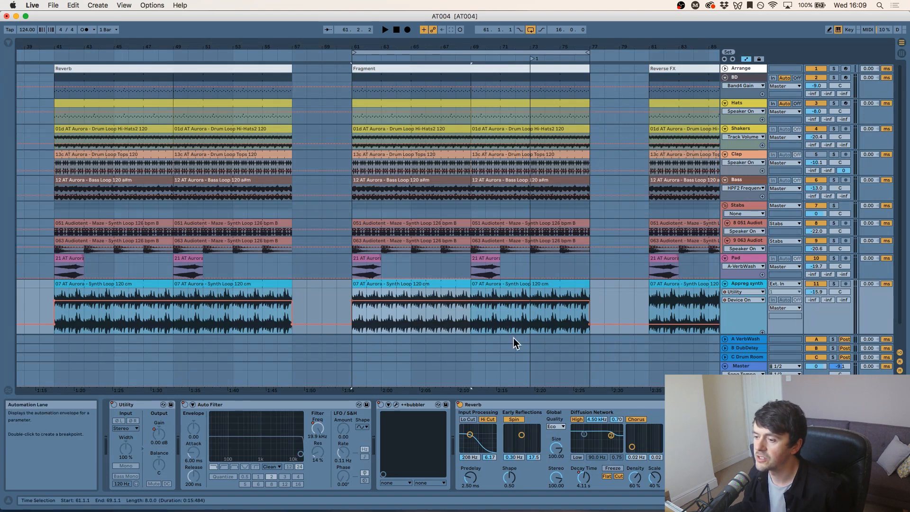
Step: Turn off the Appreg synth's Reverb and audition the Fragment section's first synth clip in solo with its clip details open
click(460, 405)
click(461, 405)
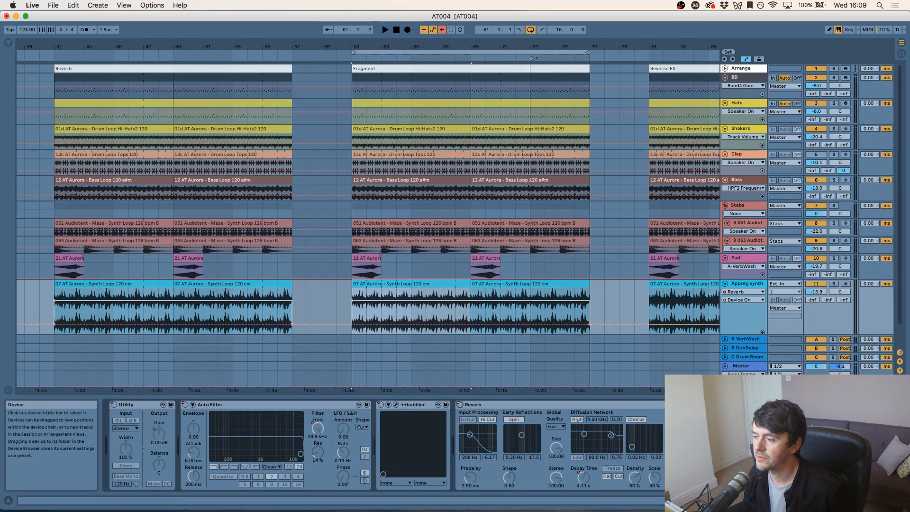
double_click(420, 281)
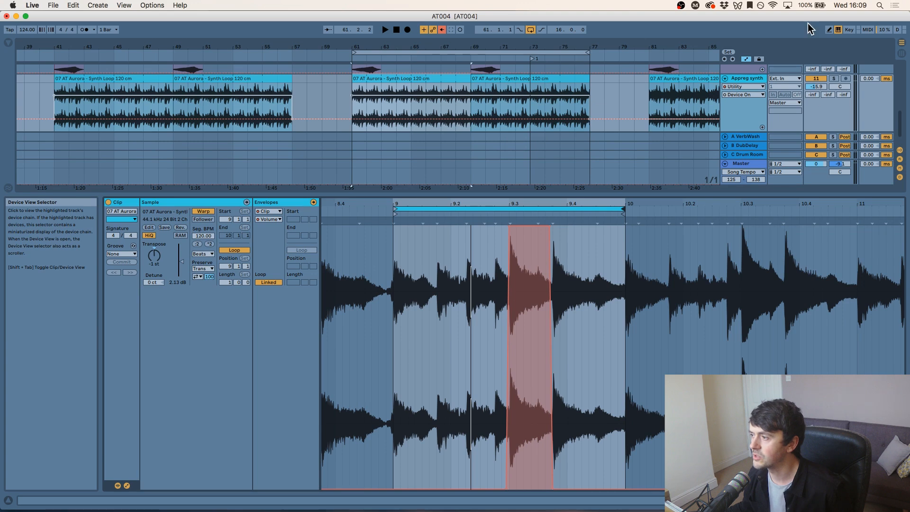
click(833, 78)
key(space)
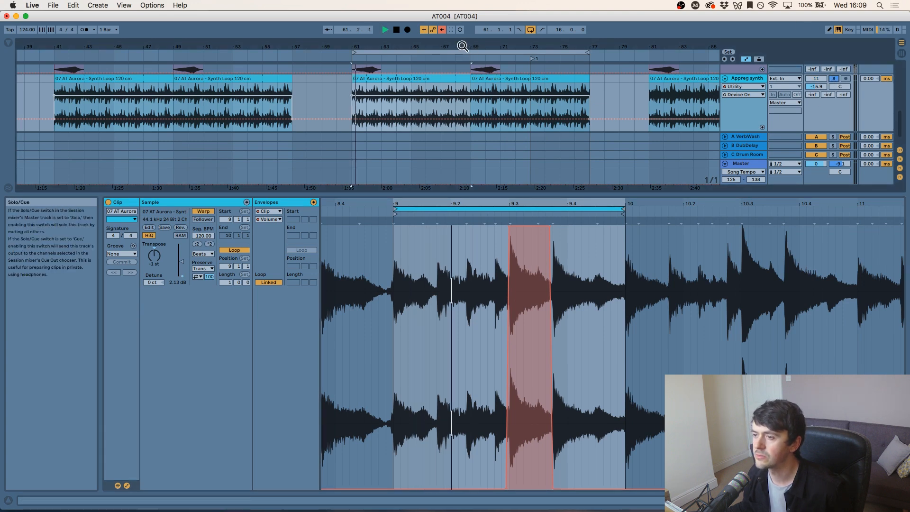
Step: Re-enable the Reverb and the last Utility on the Appreg synth and display that Utility's Gain automation
key(shift+Tab)
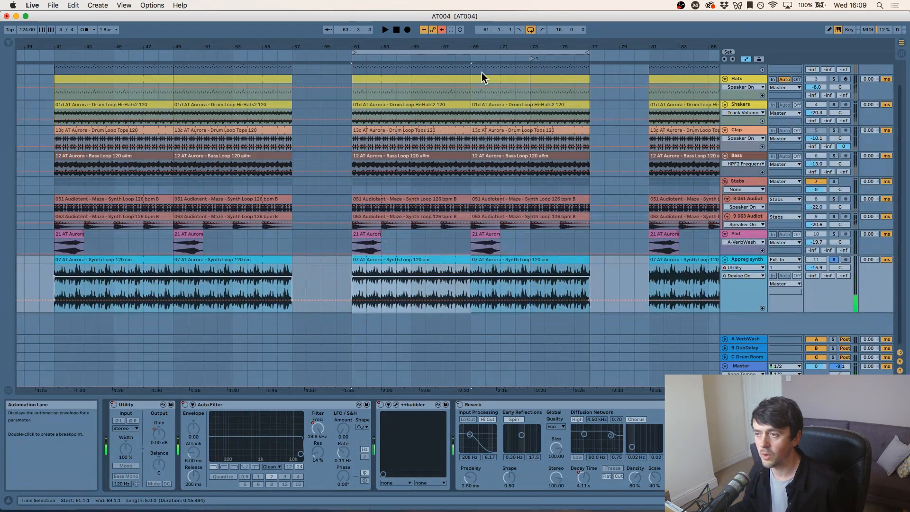
click(459, 405)
click(701, 406)
click(741, 434)
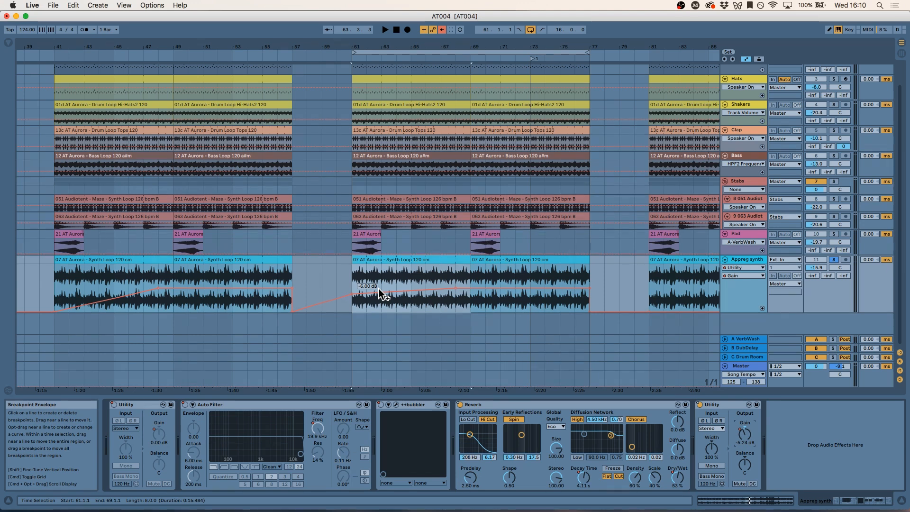
Step: Unsolo the Appreg synth, play the Fragment section with the full mix, and set its track volume to -15.6
click(834, 259)
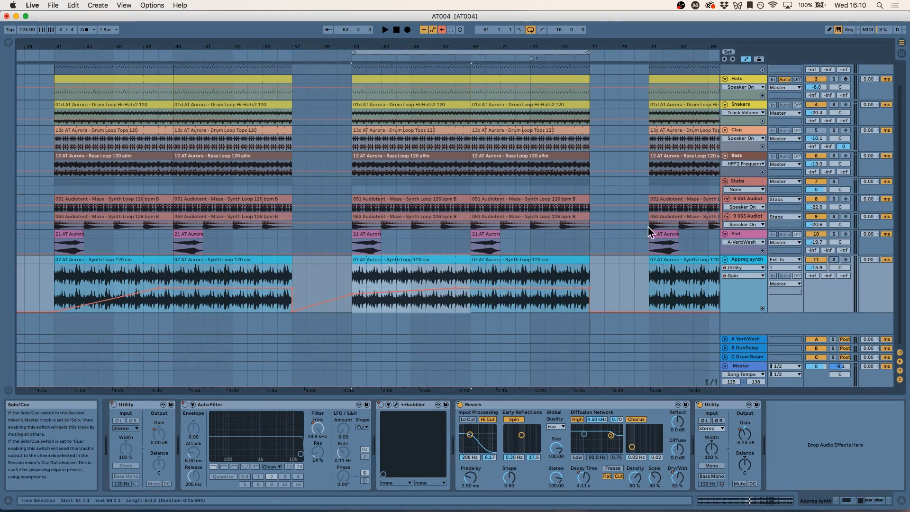
key(space)
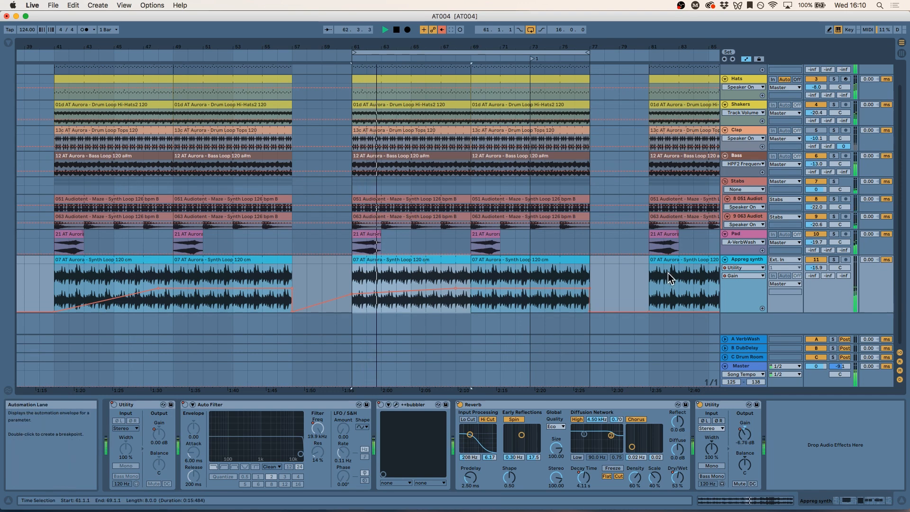
click(817, 267)
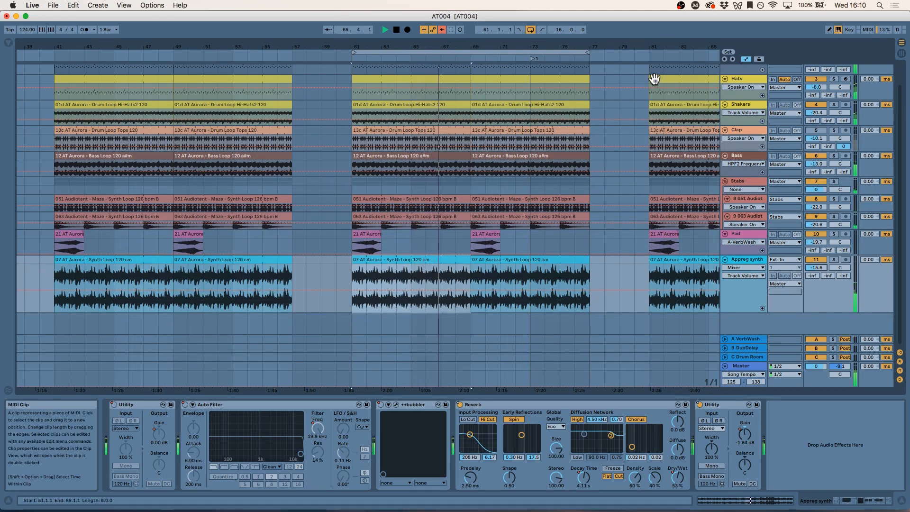
drag(581, 44, 511, 43)
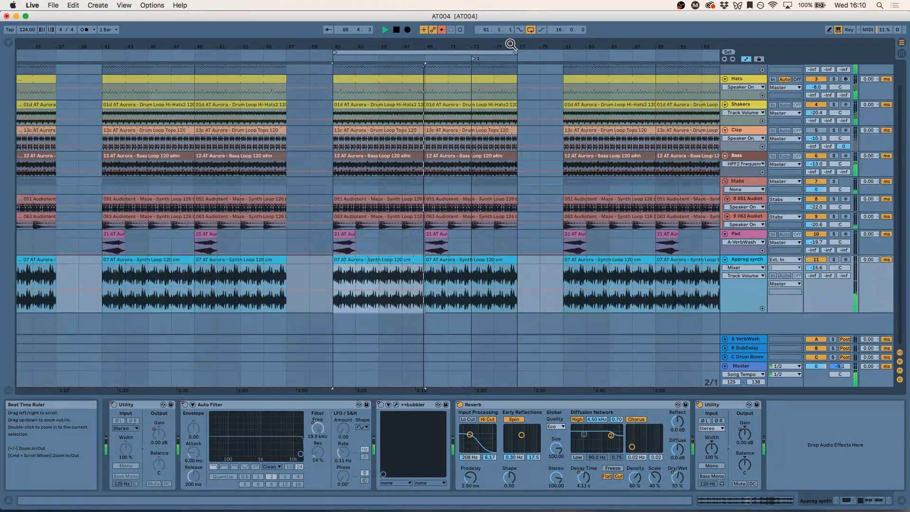
Step: Copy a half-bar fragment of the Reverse FX section's Appreg synth clip to bar 87 and play it
drag(511, 44, 297, 38)
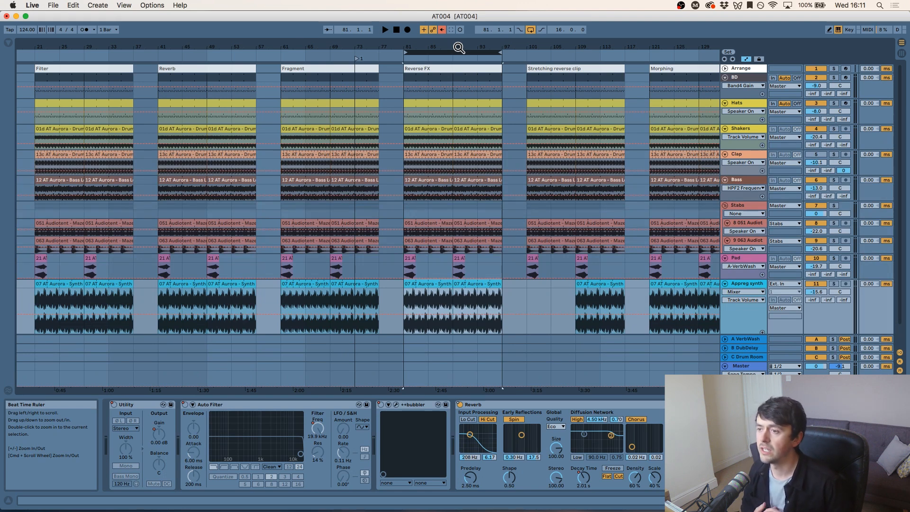
scroll(458, 47, up, 6)
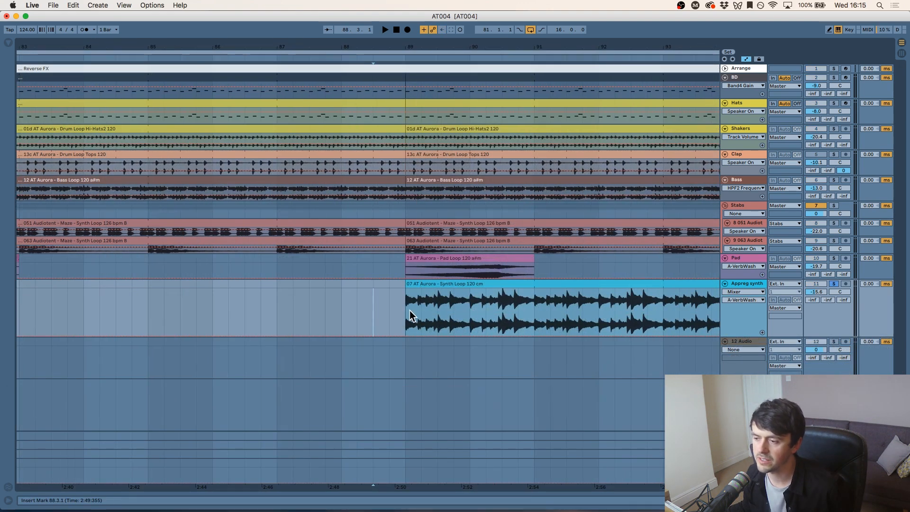
drag(410, 316, 292, 284)
key(space)
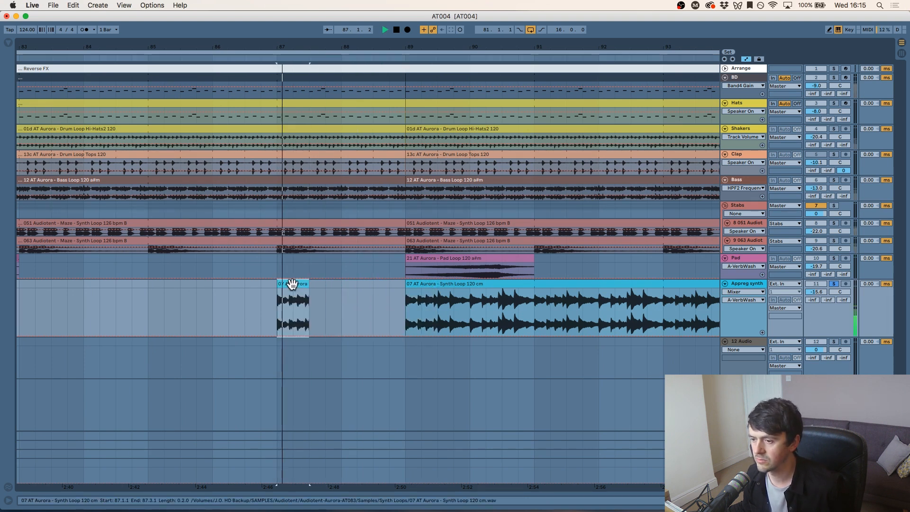
Step: Consolidate the half-bar synth fragment at bar 87, reverse its sample and audition it
double_click(292, 283)
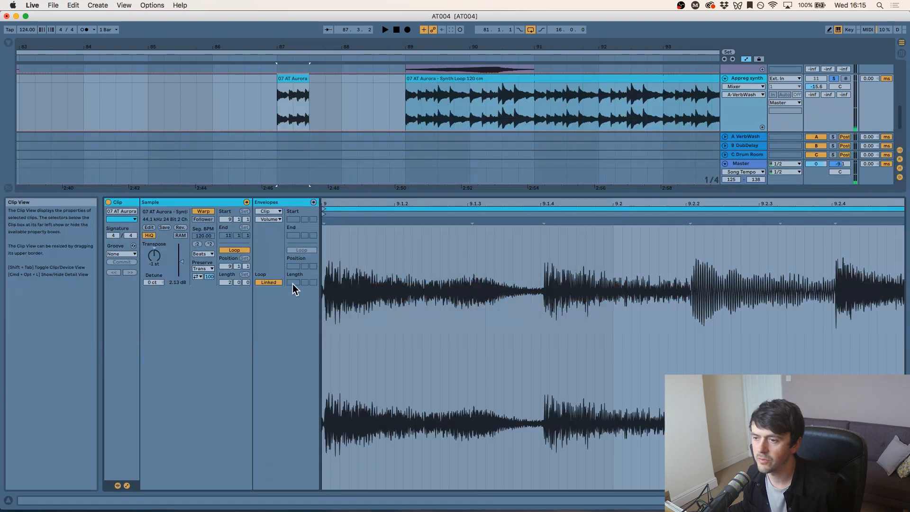
right_click(283, 79)
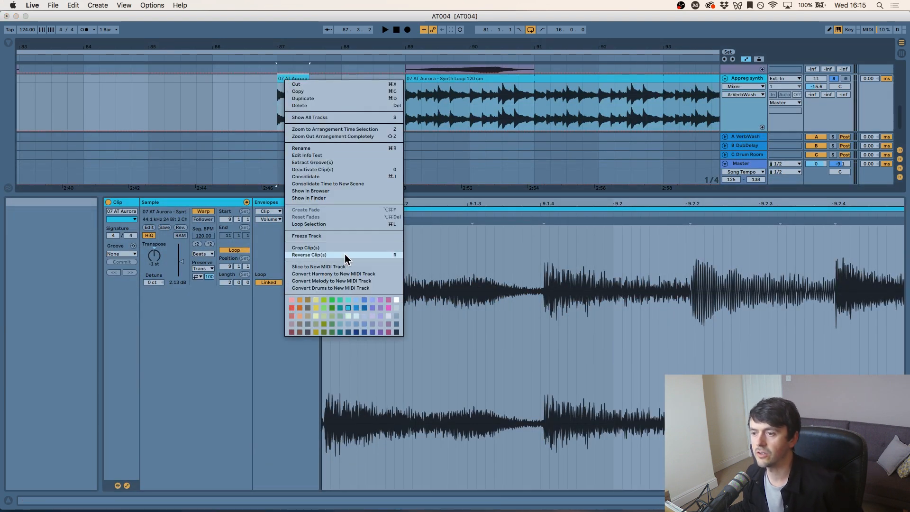
click(323, 177)
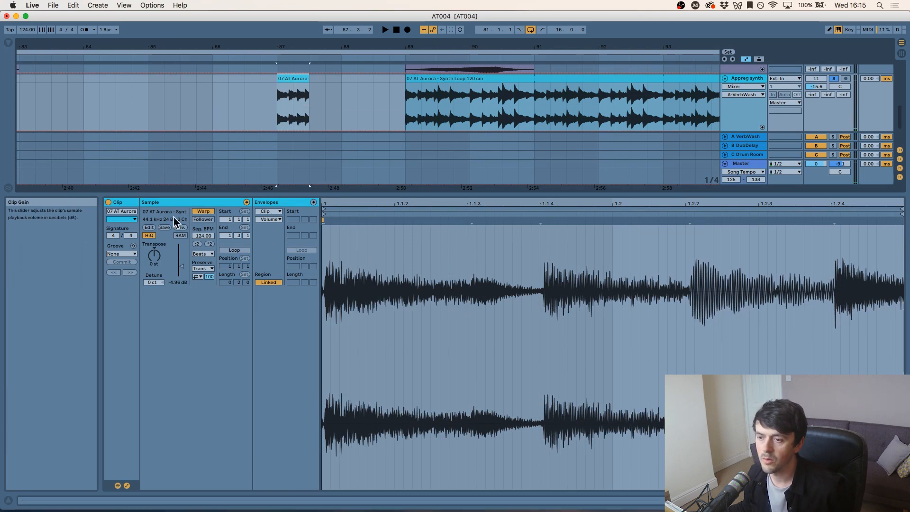
click(180, 228)
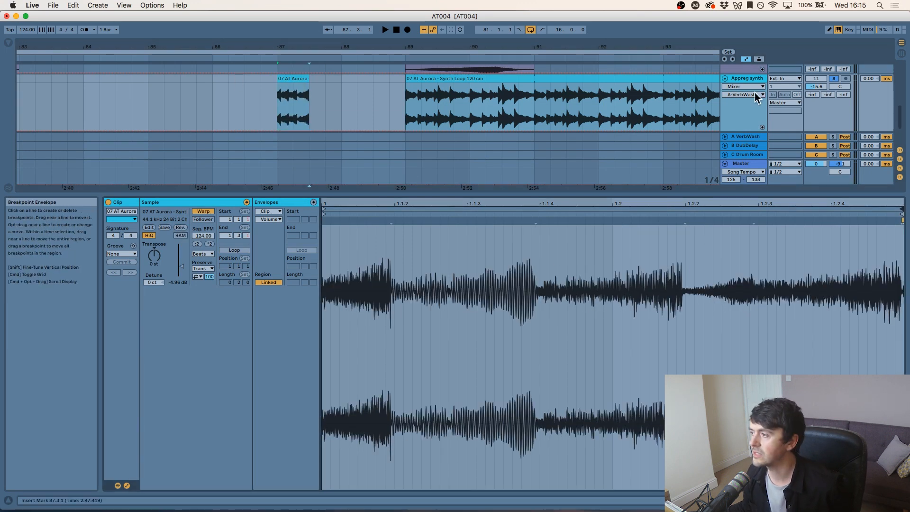
key(space)
key(space)
Step: Move the reversed synth fragment to the start of the Reverse FX section at bar 81
key(super+alt+l)
drag(351, 49, 561, 12)
drag(562, 47, 553, 71)
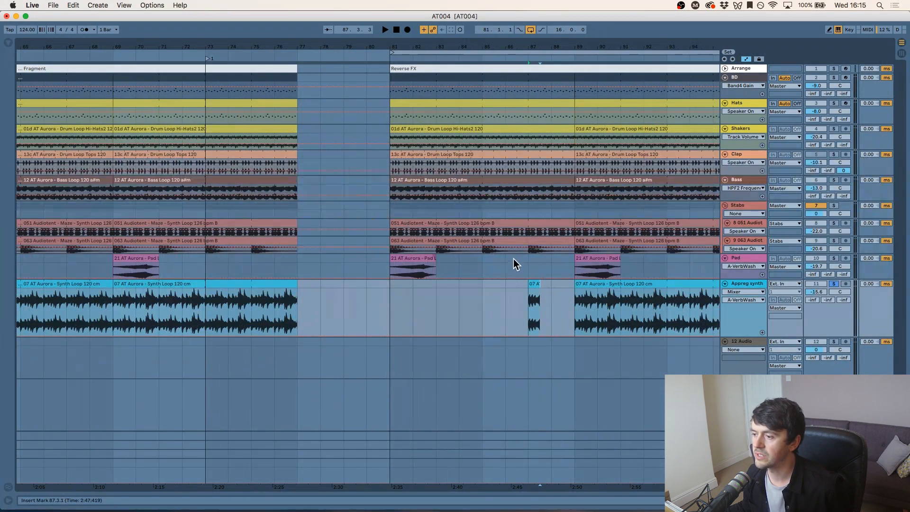
drag(534, 286, 397, 286)
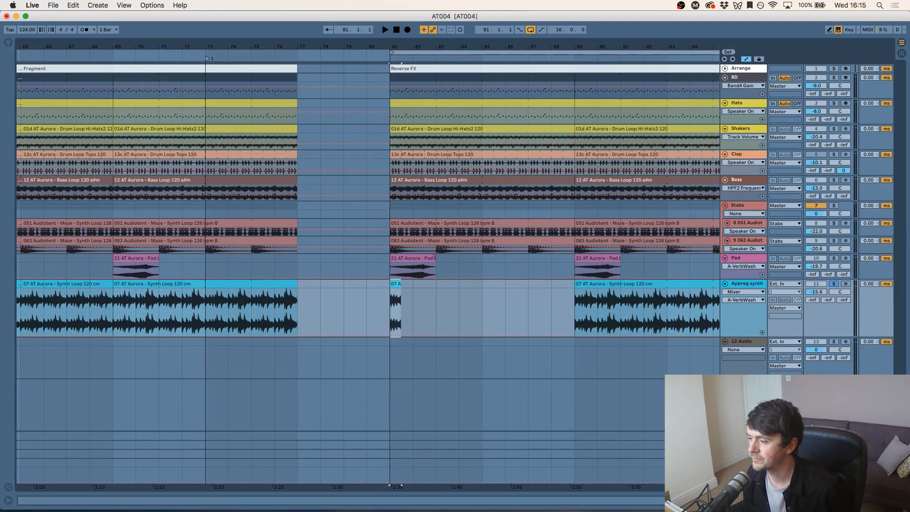
Step: Display the VerbWash return's devices, set the Appreg synth's VerbWash send to 0 and audition the return in solo
double_click(745, 436)
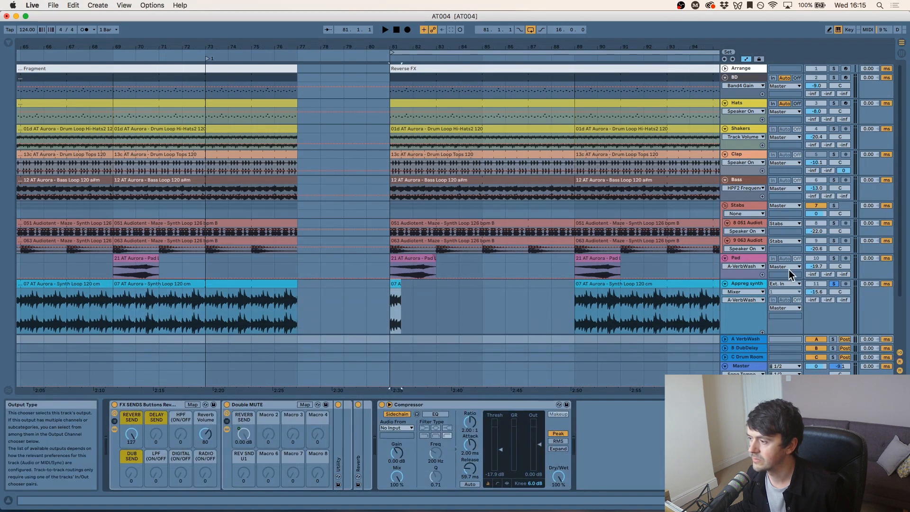
click(811, 300)
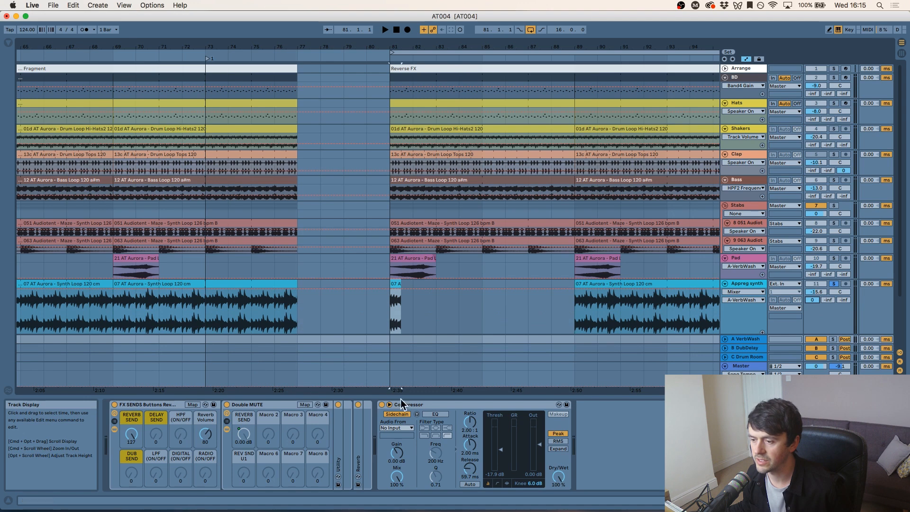
key(space)
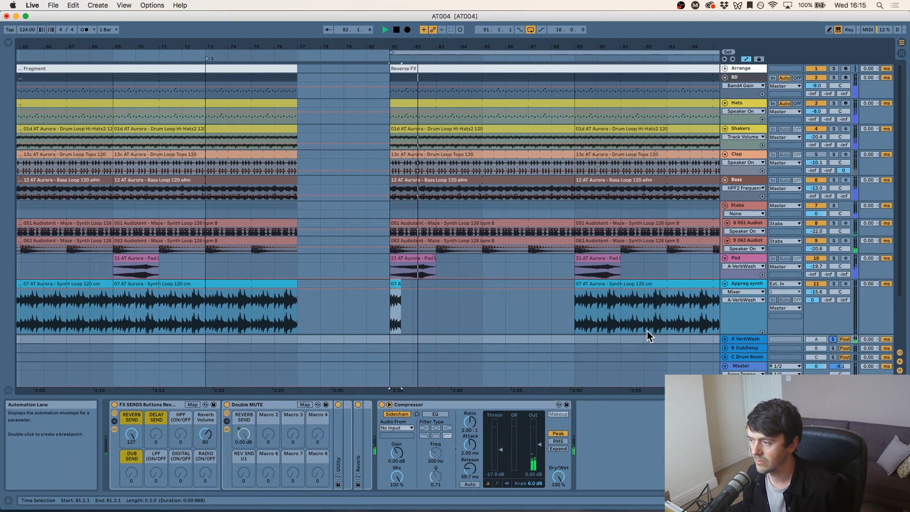
Step: Set the VerbWash return's track volume to 2.2 and play the reverb-only sound again
click(725, 339)
key(space)
drag(816, 306, 816, 298)
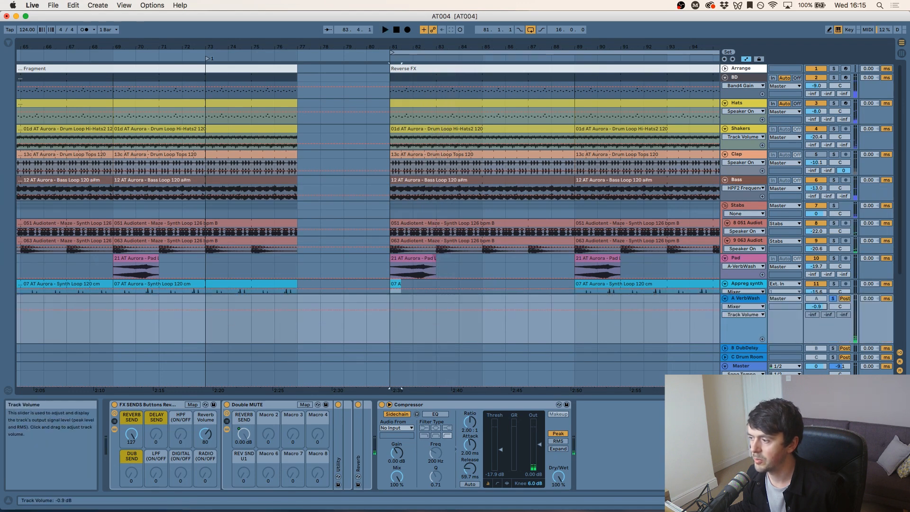
key(space)
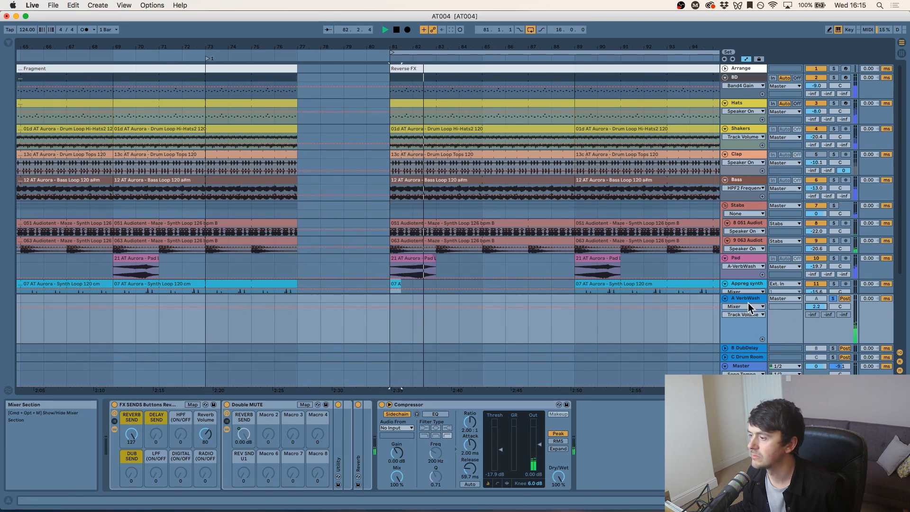
click(726, 299)
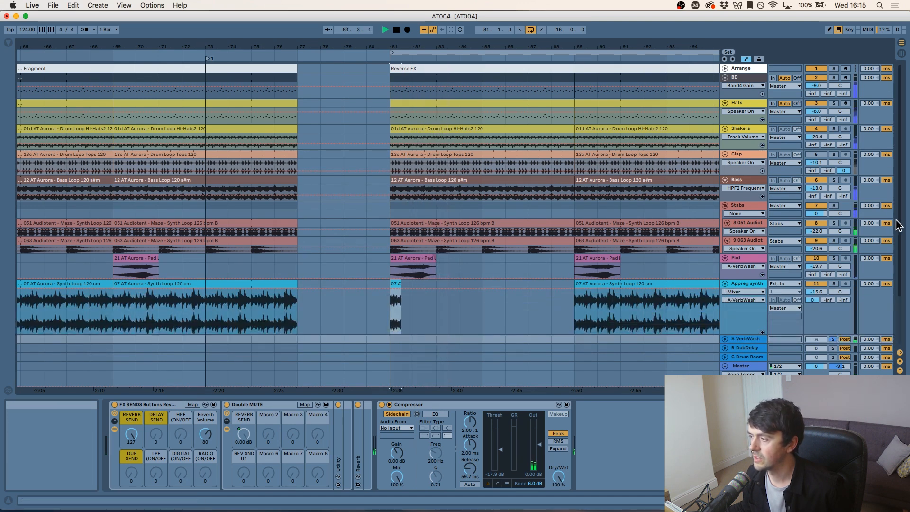
key(space)
Step: Insert an audio track directly below the Appreg synth and set its input to Resampling
drag(900, 212, 899, 215)
key(super+t)
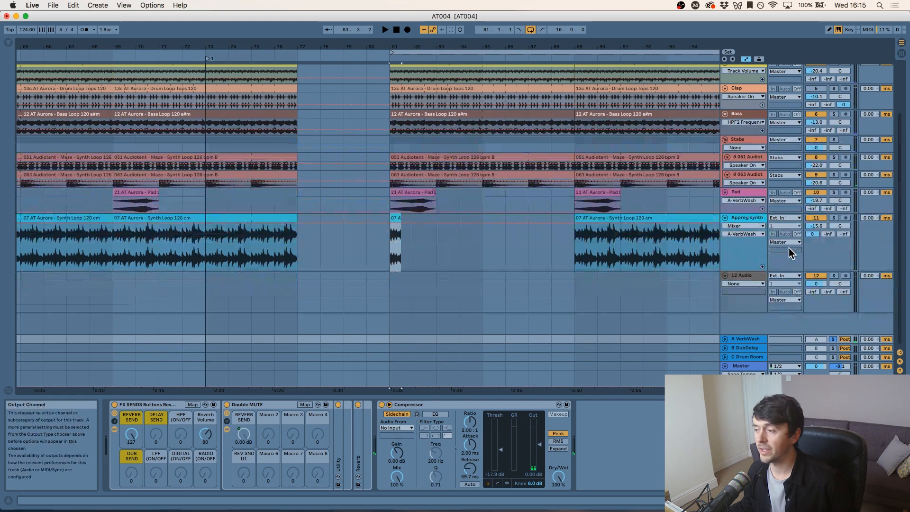
right_click(745, 216)
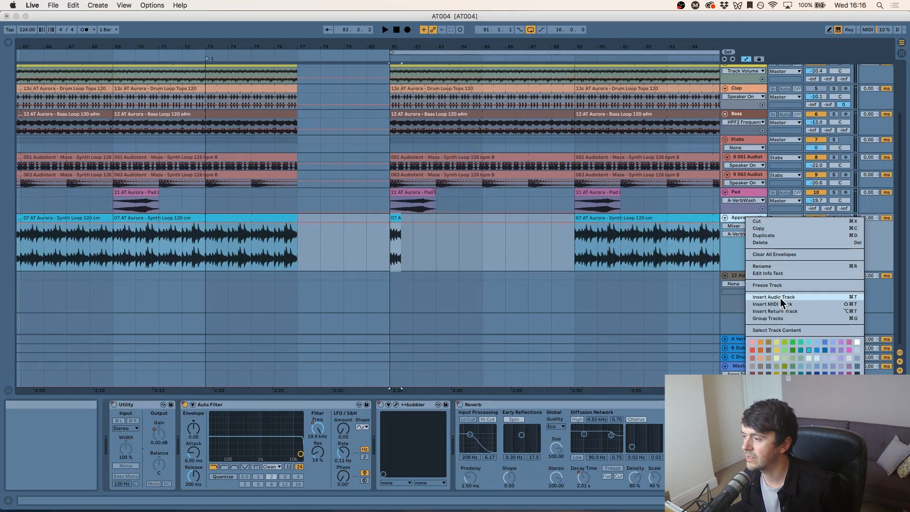
click(779, 298)
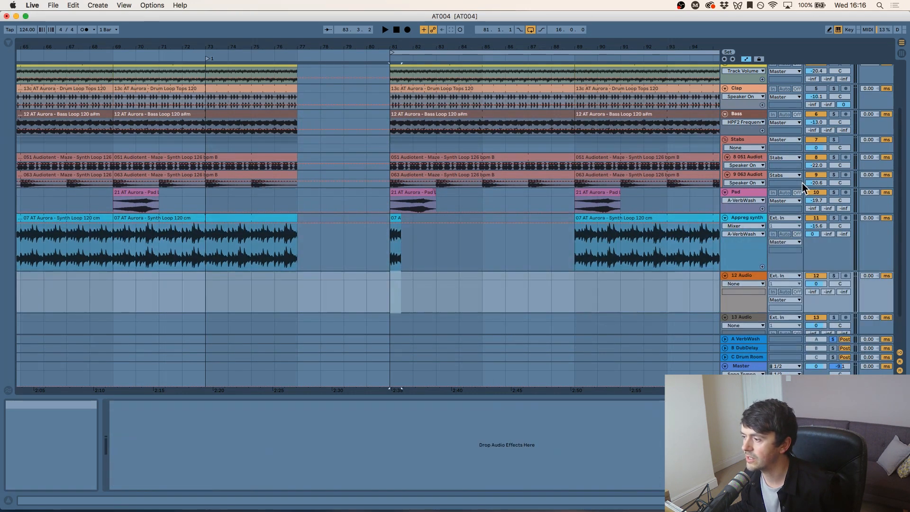
click(784, 277)
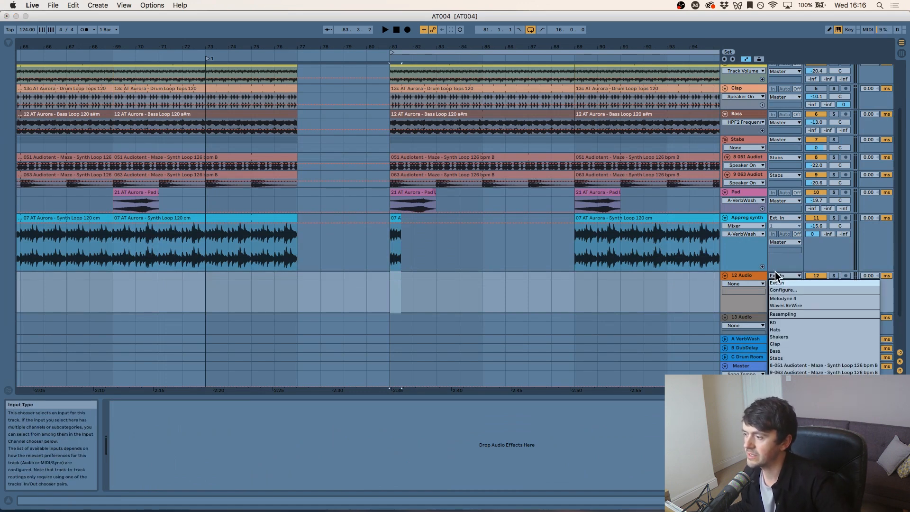
click(781, 314)
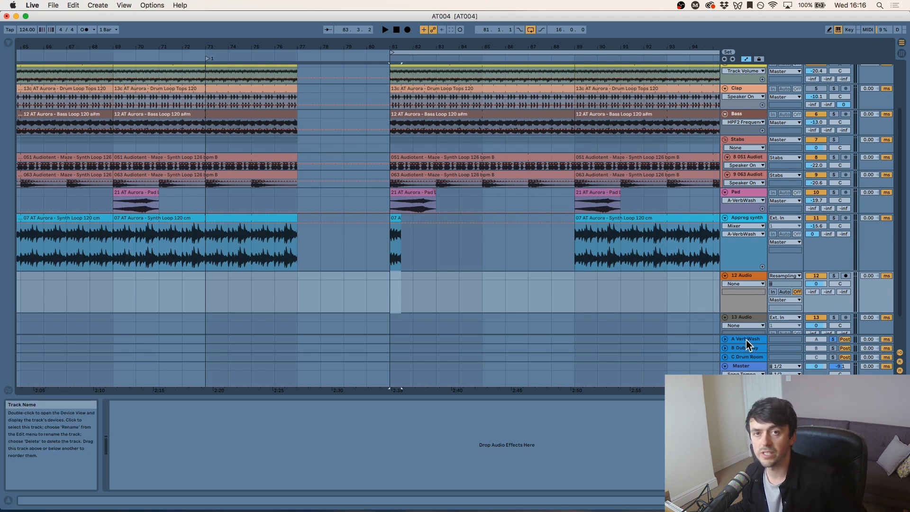
Step: Arm the new audio track, record the soloed VerbWash reverb from bar 81 and trim the recording to four bars
click(832, 339)
click(833, 339)
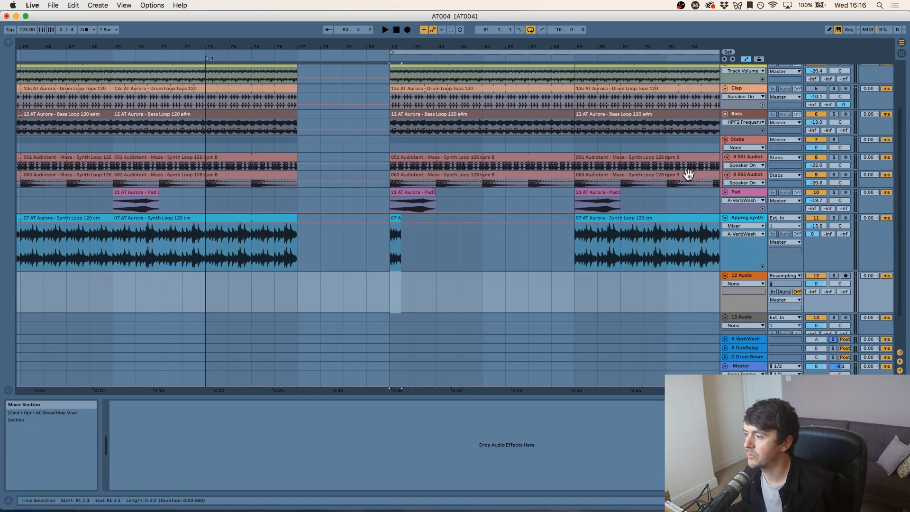
click(845, 276)
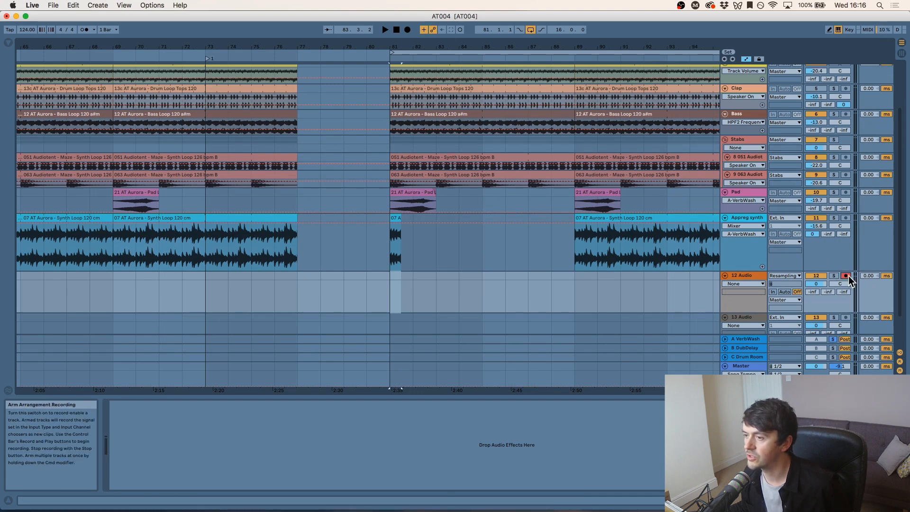
click(408, 30)
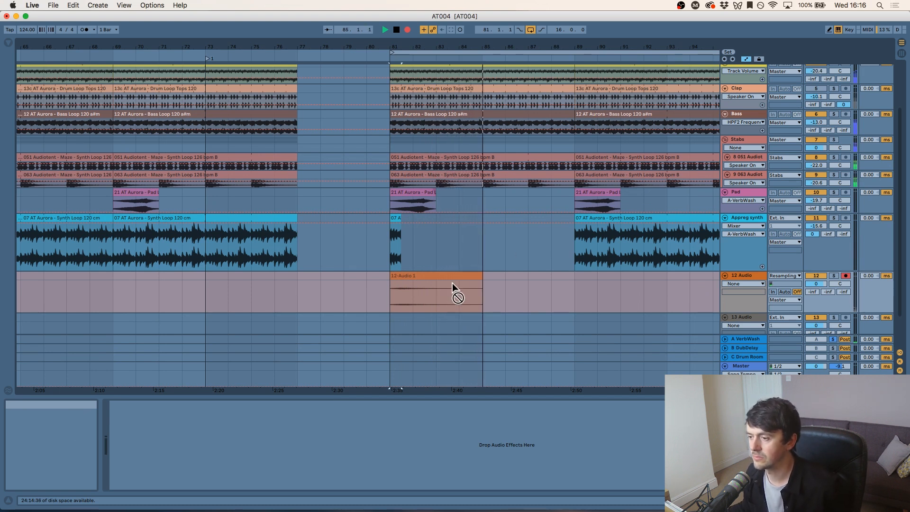
key(space)
drag(489, 276, 483, 276)
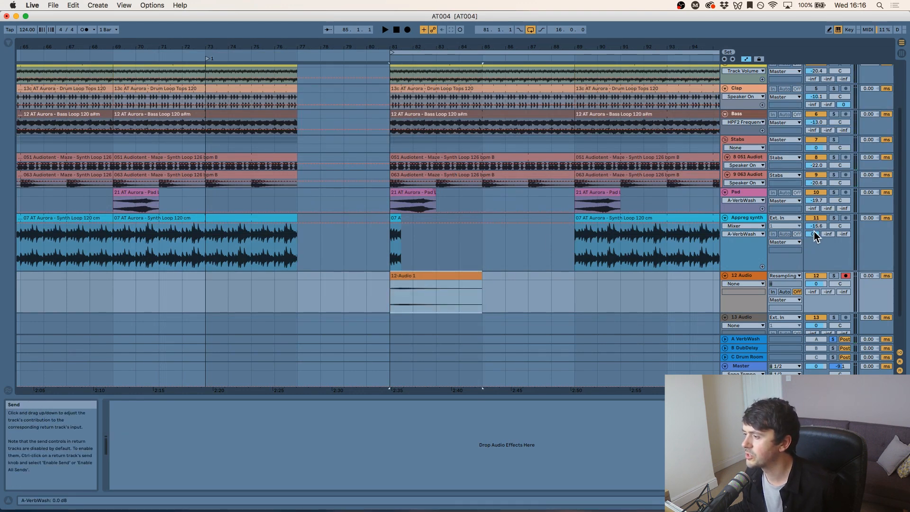
Step: Set the Appreg synth's VerbWash send to -inf and its DubDelay send to 0, and solo the DubDelay return
click(829, 234)
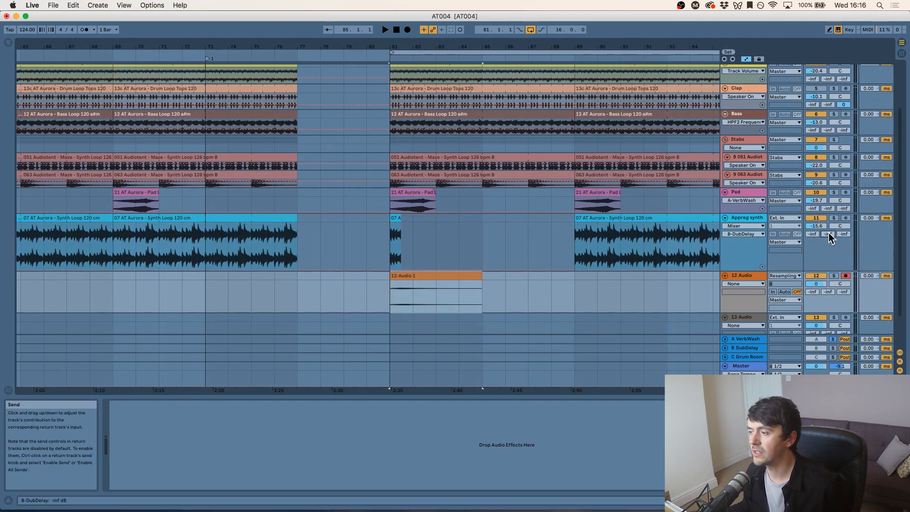
click(834, 218)
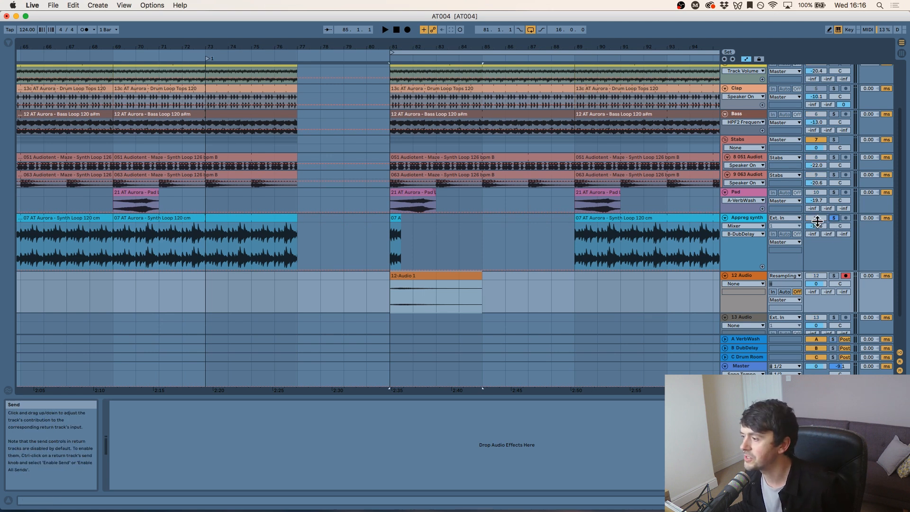
drag(827, 234, 827, 177)
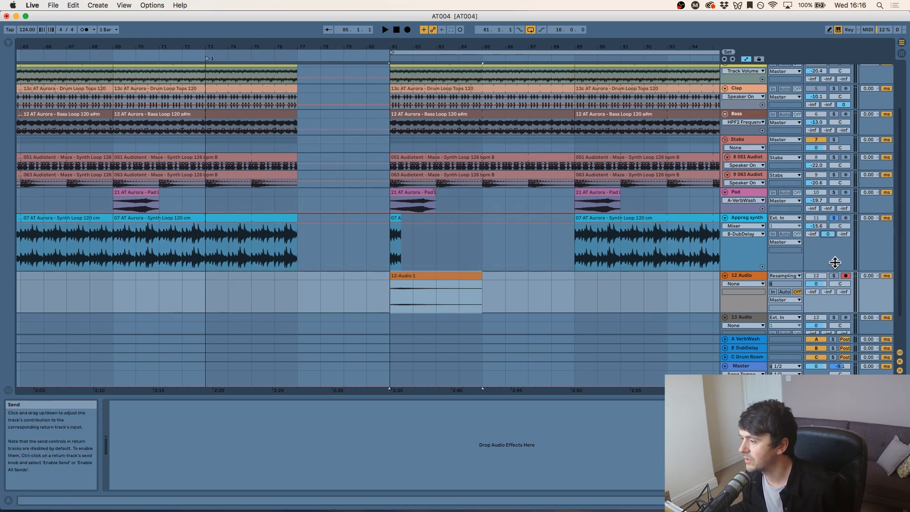
click(833, 348)
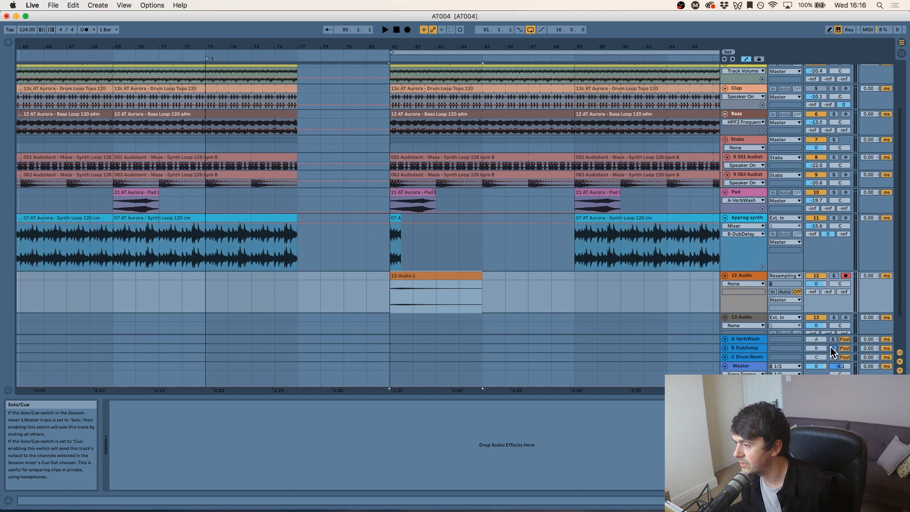
Step: Move the reverb recording to bar 88 and record the soloed DubDelay onto the 12 Audio track from bar 81
drag(437, 277, 599, 277)
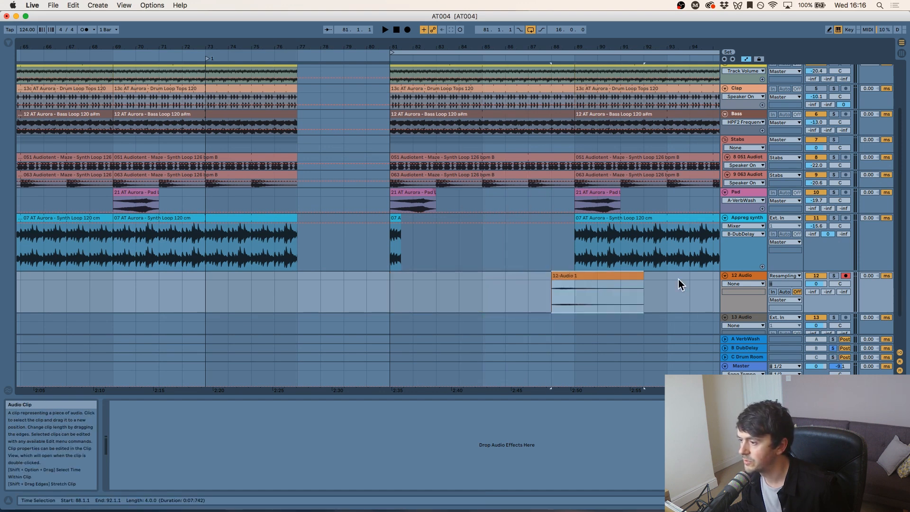
click(405, 219)
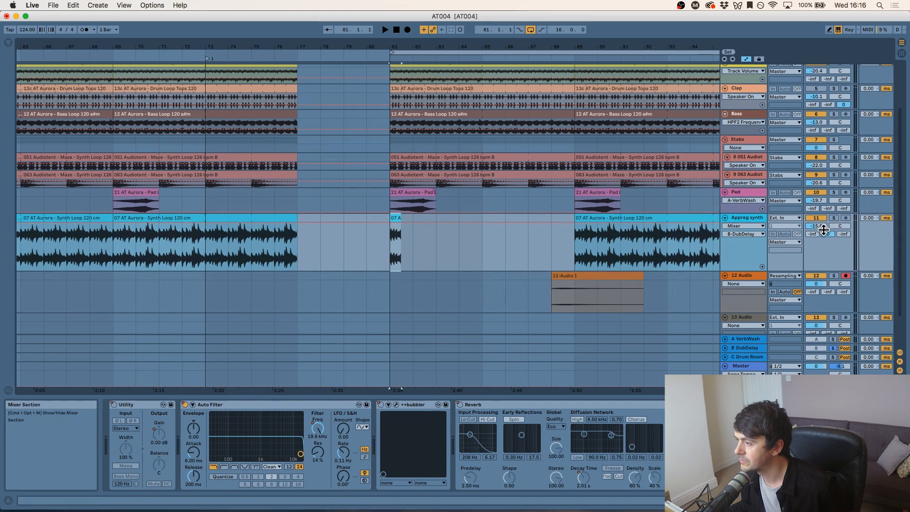
click(408, 30)
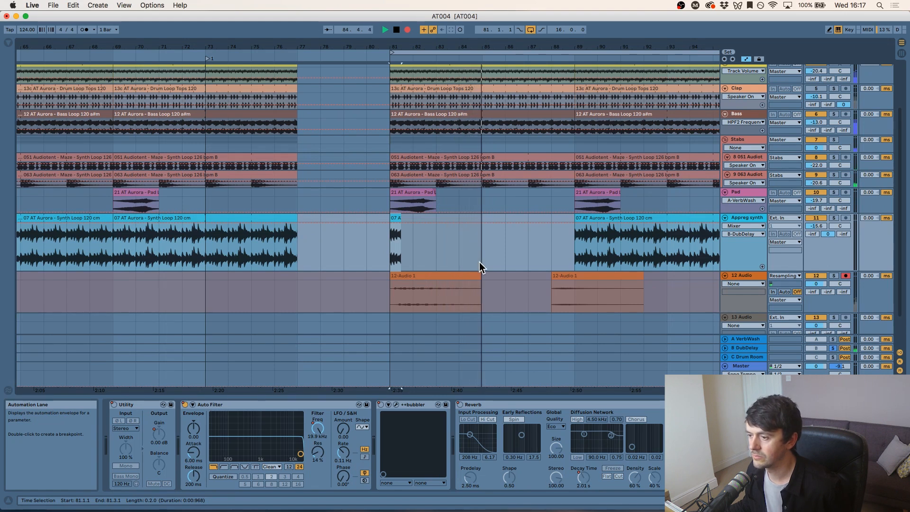
key(space)
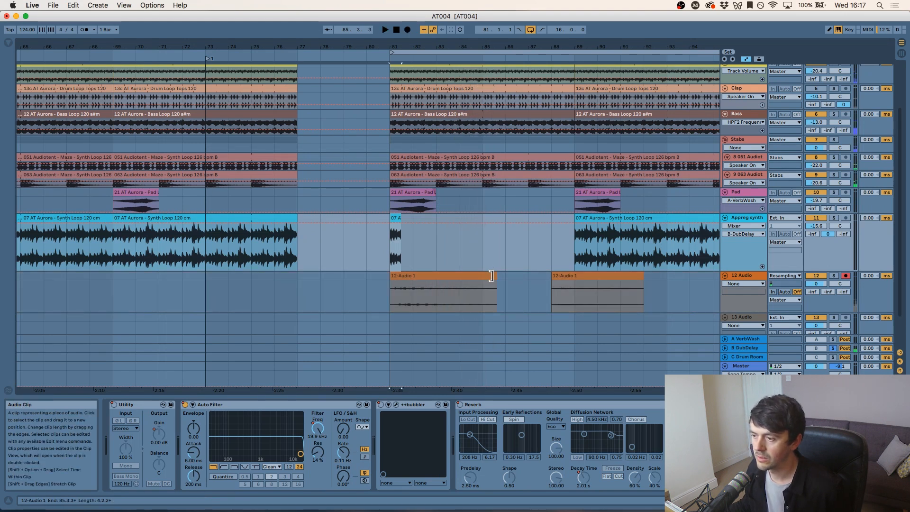
Step: Trim and consolidate the delay recording to four bars, and place the reverb recording directly after it at bar 85
click(484, 275)
right_click(446, 275)
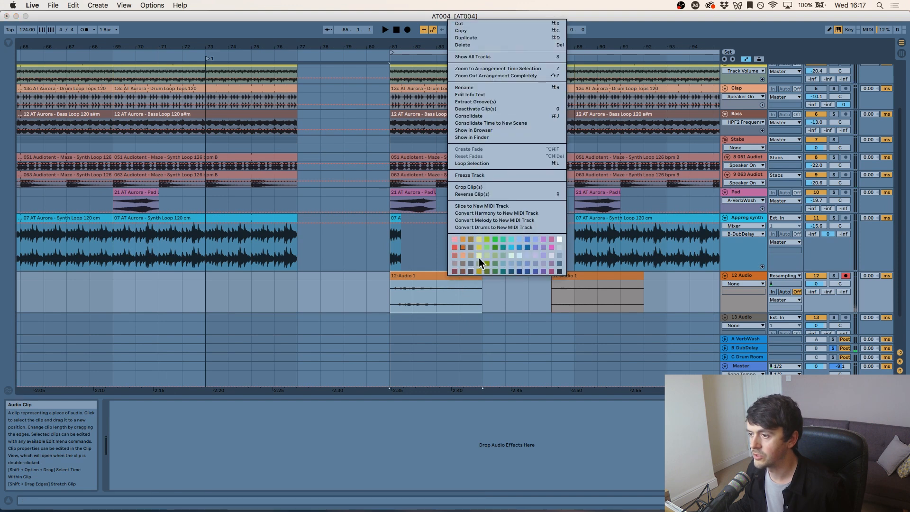
click(482, 115)
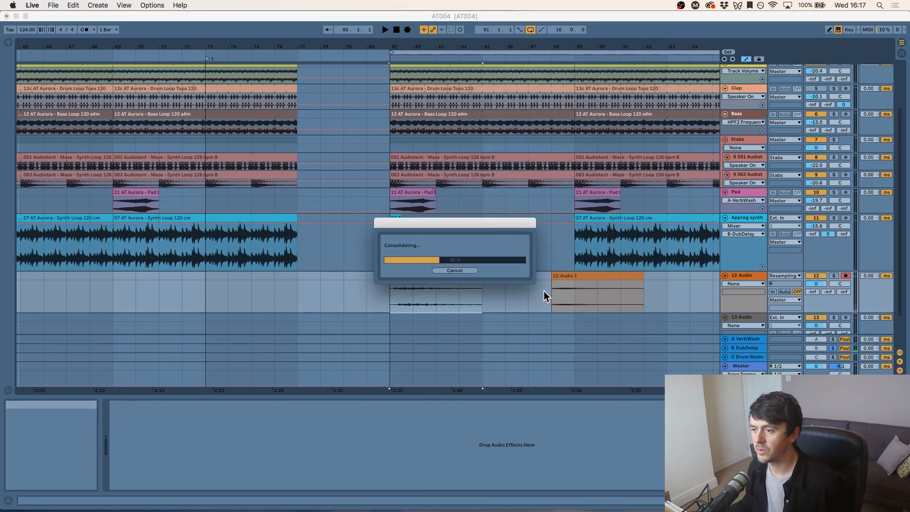
drag(583, 274, 516, 275)
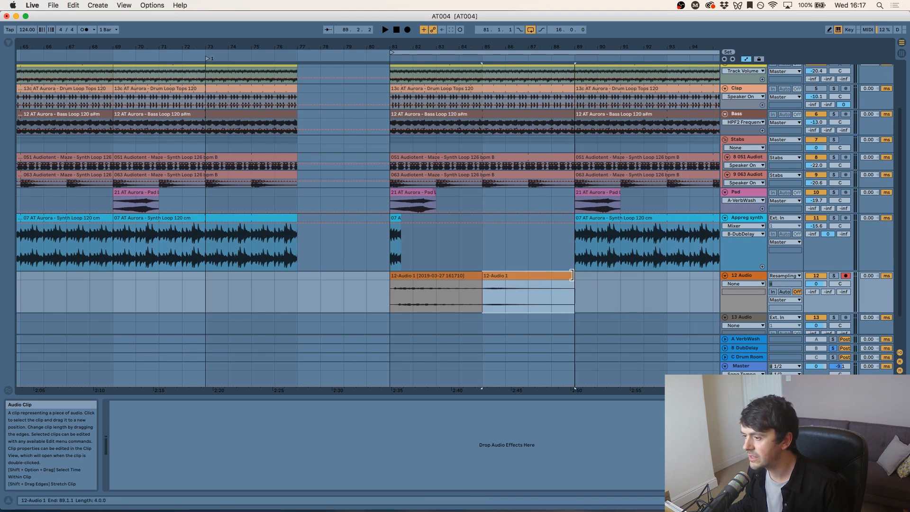
Step: Consolidate the reverb recording and reverse both four-bar recordings on the 12 Audio track
right_click(552, 277)
click(575, 115)
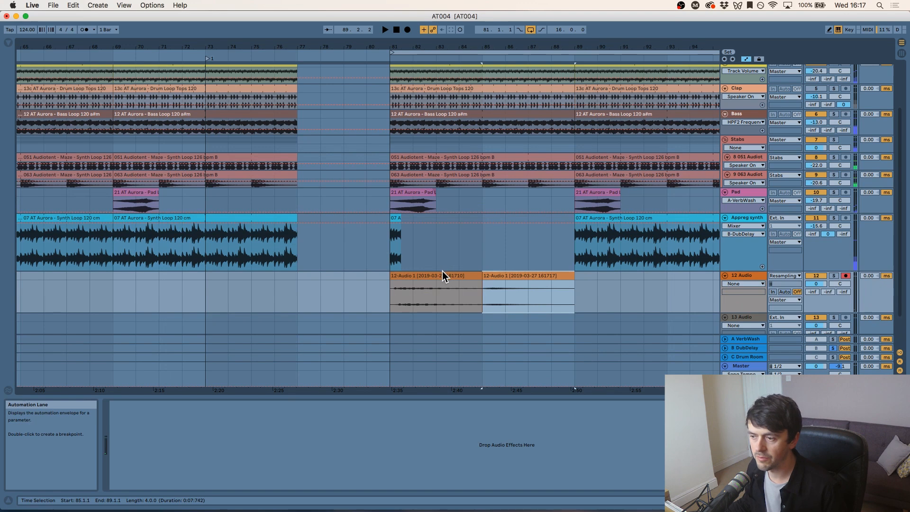
double_click(439, 273)
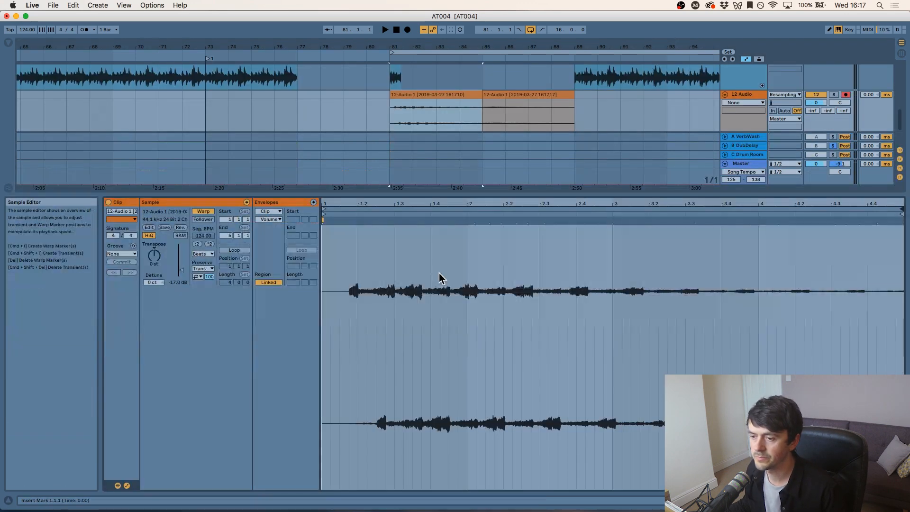
click(182, 227)
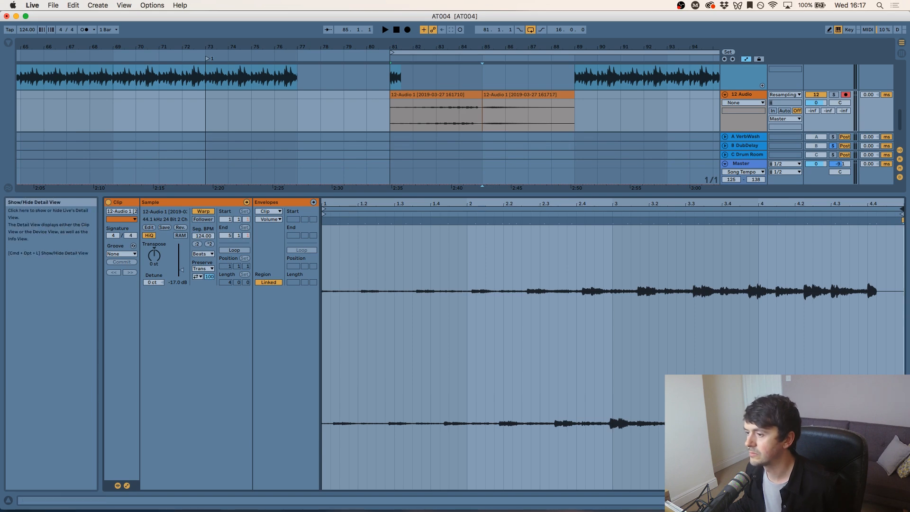
key(super+alt+l)
double_click(524, 340)
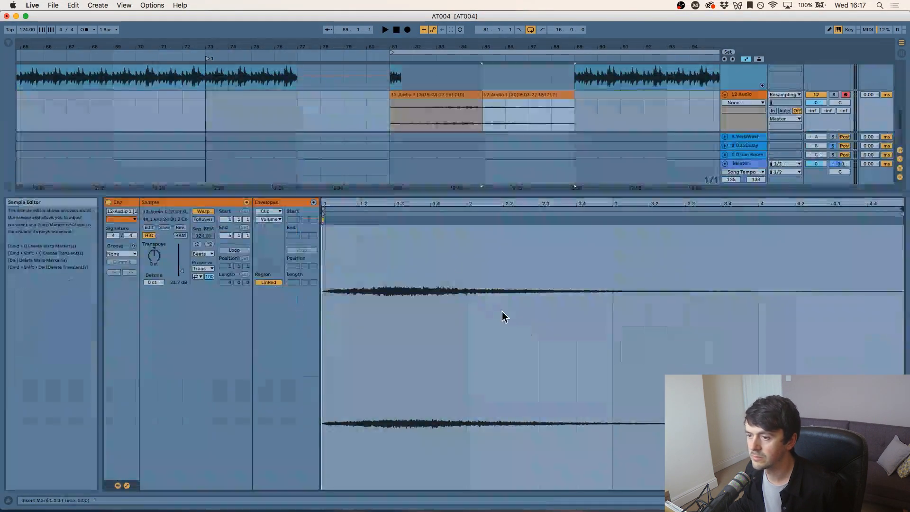
click(181, 227)
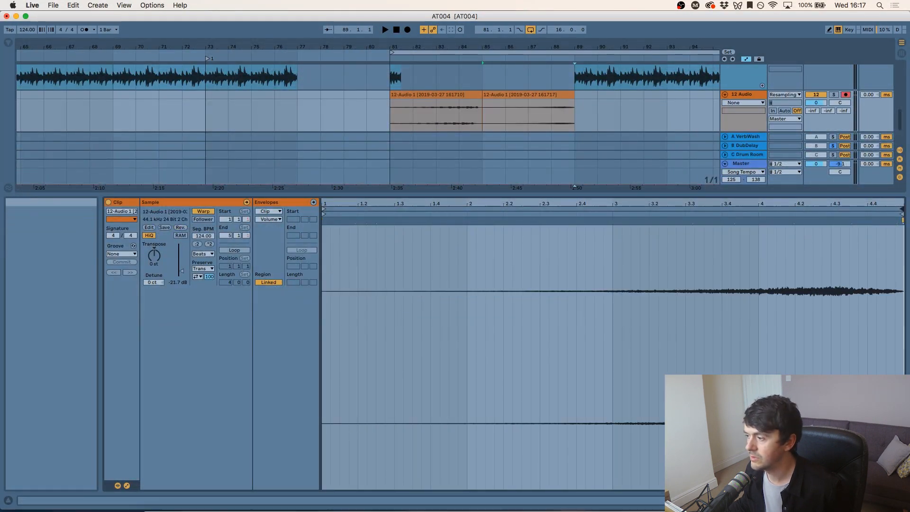
key(super+alt+l)
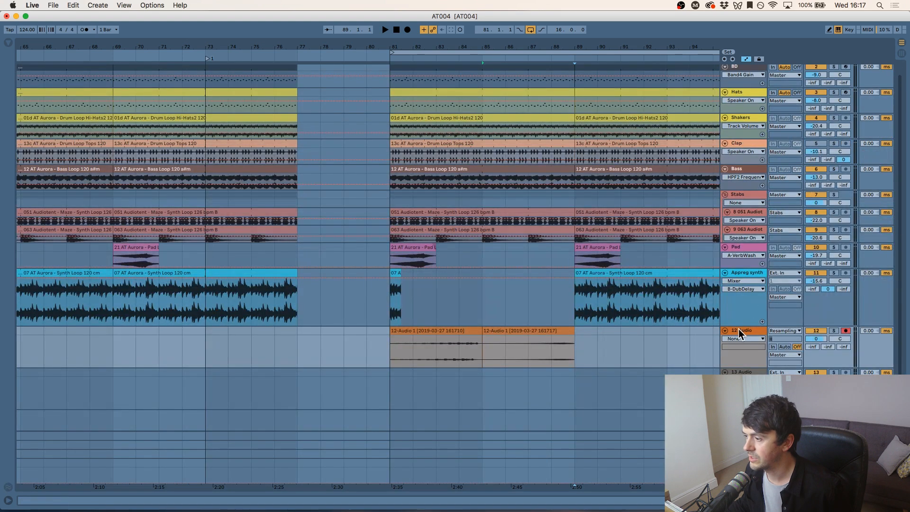
Step: Insert another audio track and move the reversed delay clip onto it at bar 85, aligned with the reversed reverb clip
right_click(740, 333)
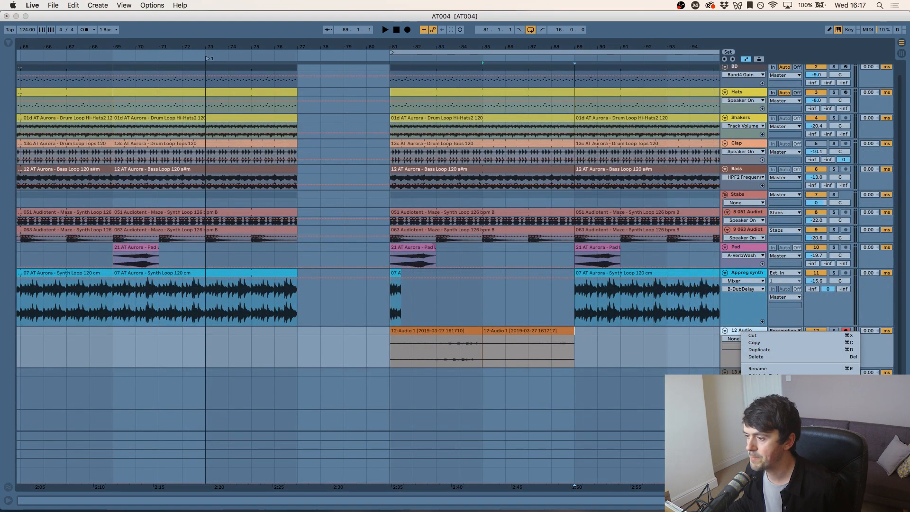
click(769, 406)
drag(442, 331, 539, 378)
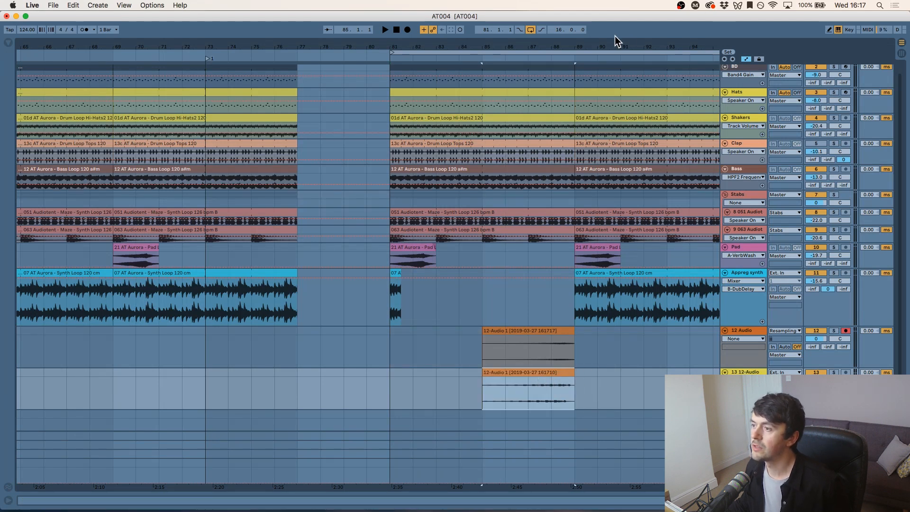
key(z)
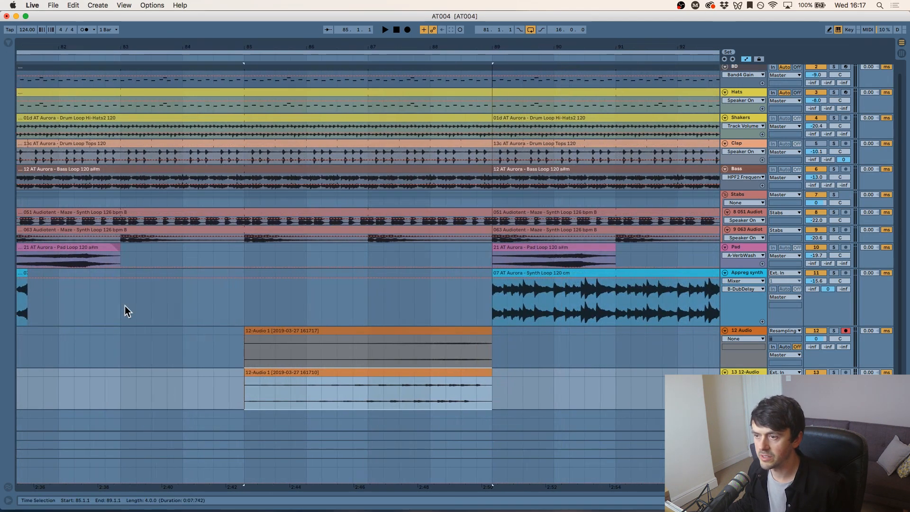
key(minus)
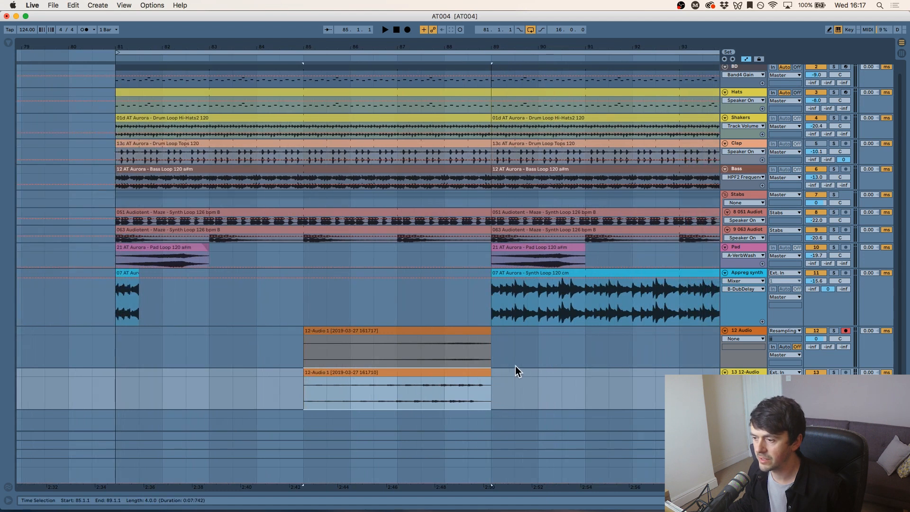
Step: Move the short Appreg synth fragment to 86.3 and shift both reversed clips half a bar later to 85.3
drag(116, 271, 385, 295)
drag(431, 335, 462, 332)
drag(458, 375, 490, 375)
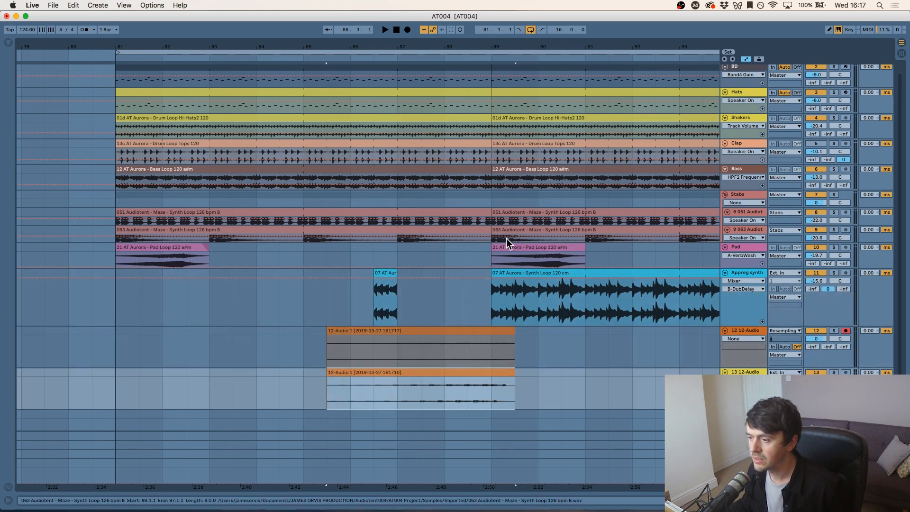
click(762, 339)
click(691, 339)
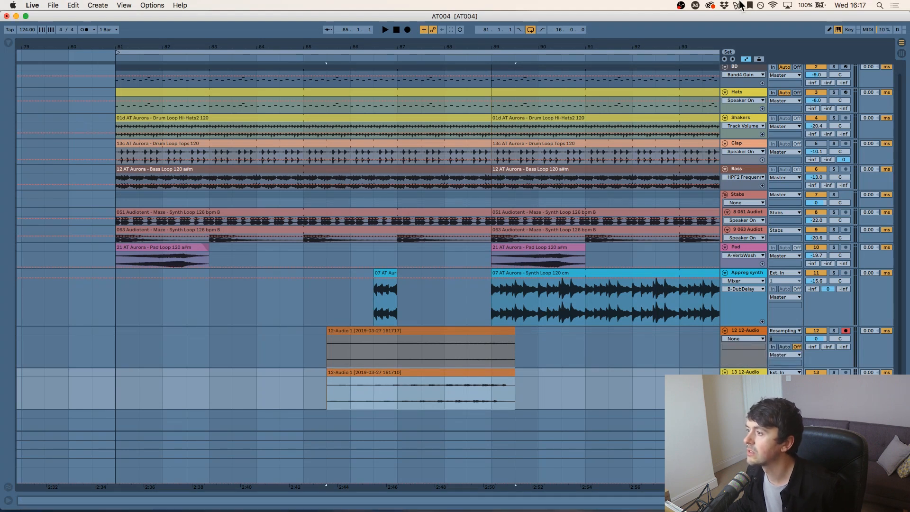
Step: Hide the automation and trim both reversed clips to end just after the start of bar 89 with short fade-outs
click(747, 58)
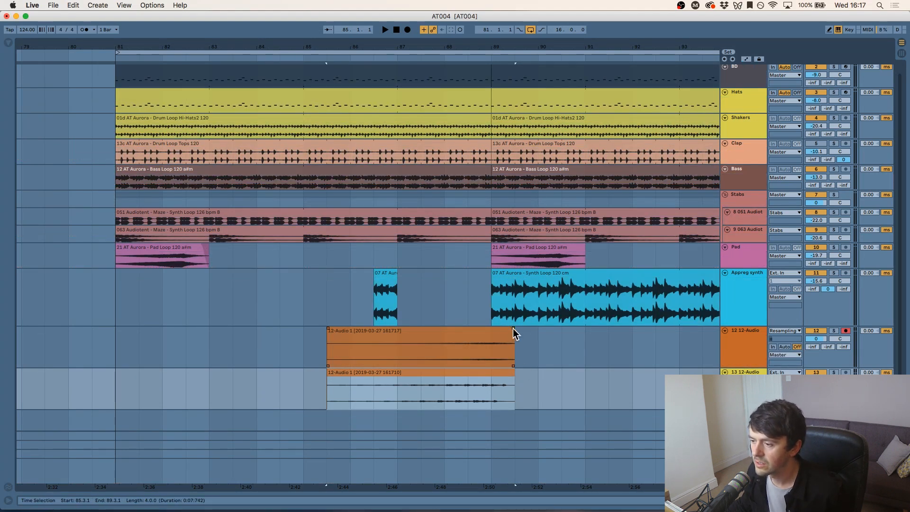
drag(514, 334, 490, 328)
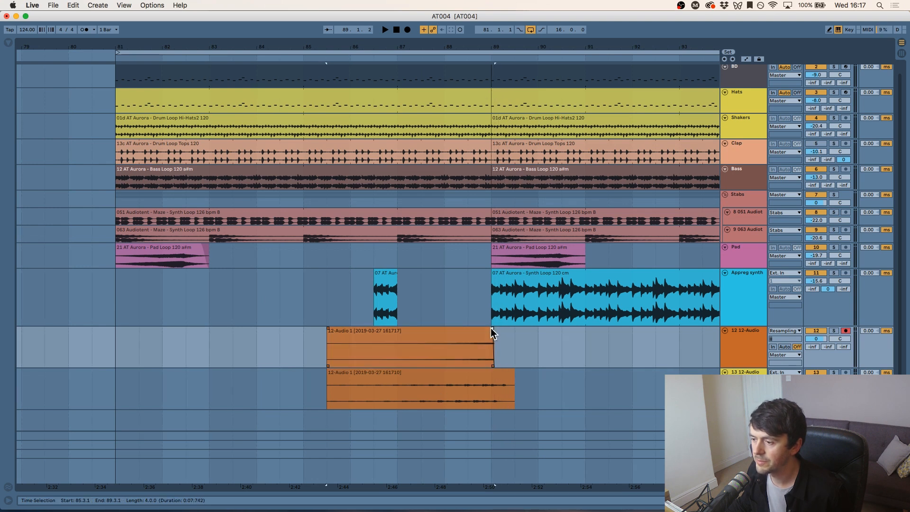
drag(511, 377, 497, 381)
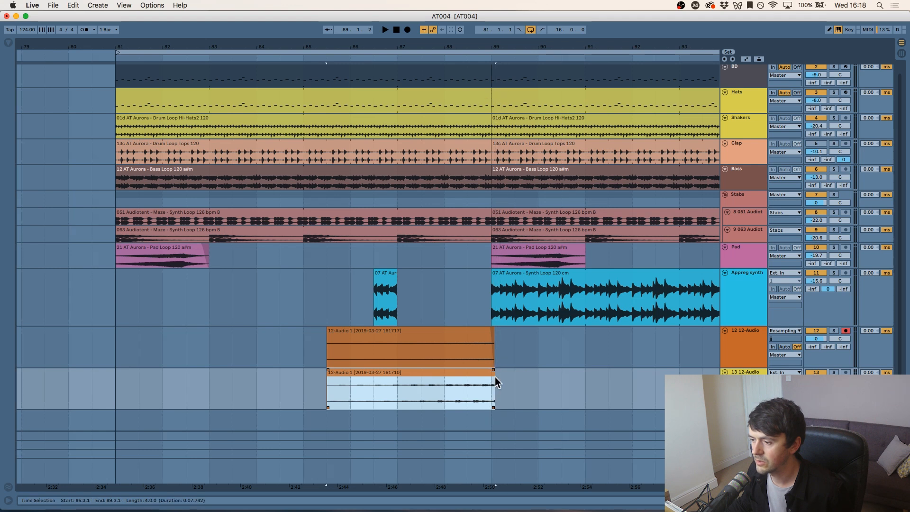
click(493, 370)
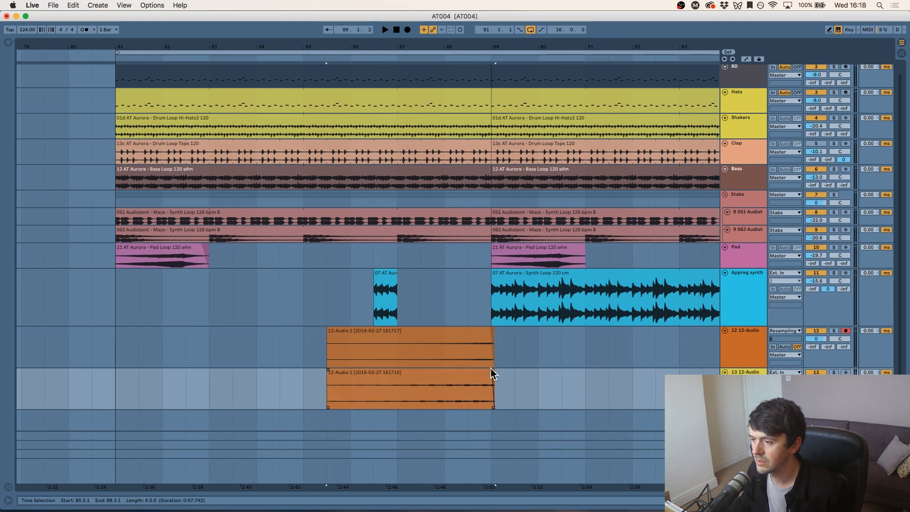
Step: Delete the short Appreg synth fragment and add a short fade-in to the reversed delay clip
click(387, 277)
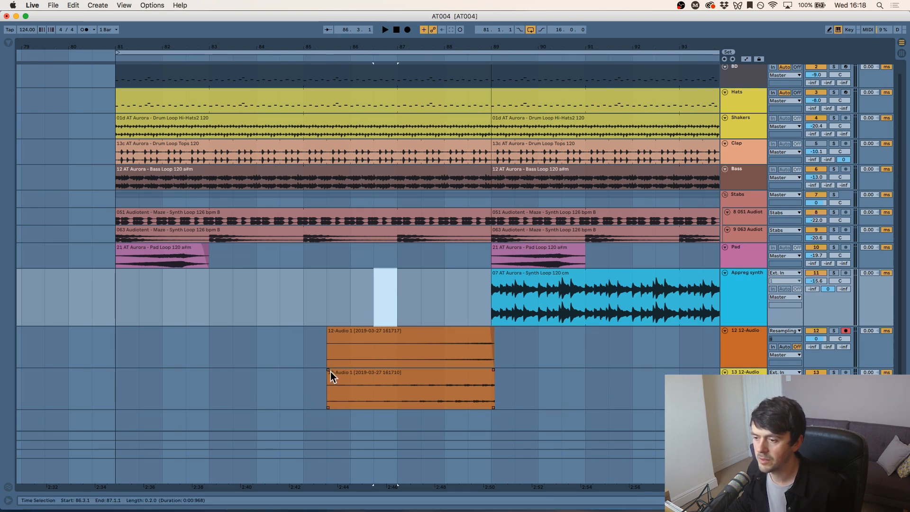
drag(329, 371, 340, 371)
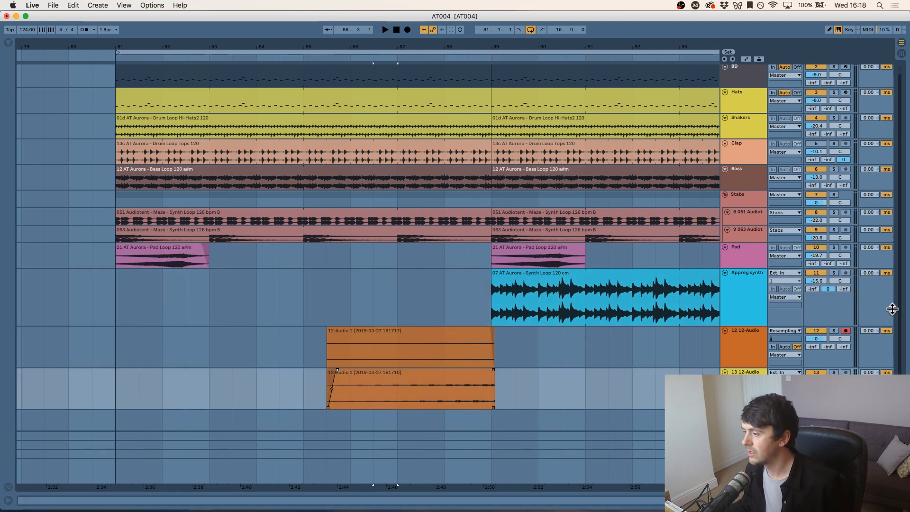
Step: Listen to the reversed reverb and reversed delay tracks one at a time in solo
click(835, 331)
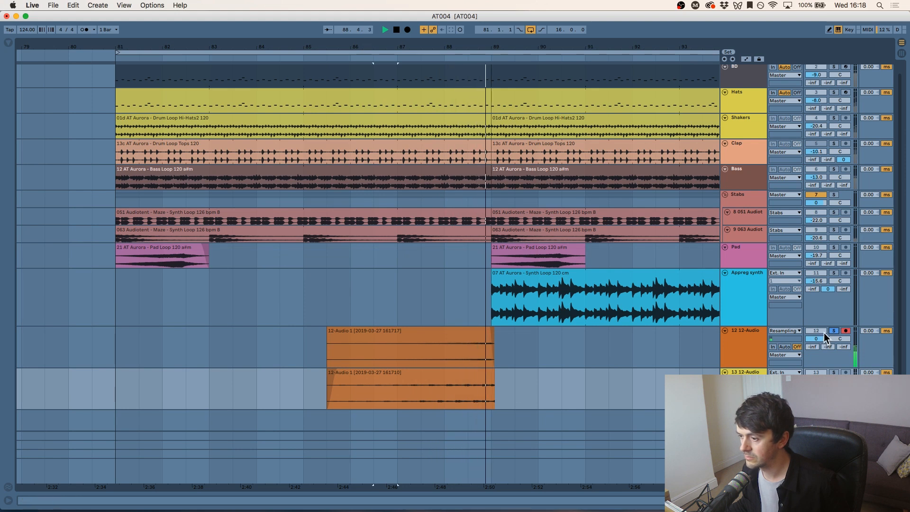
key(space)
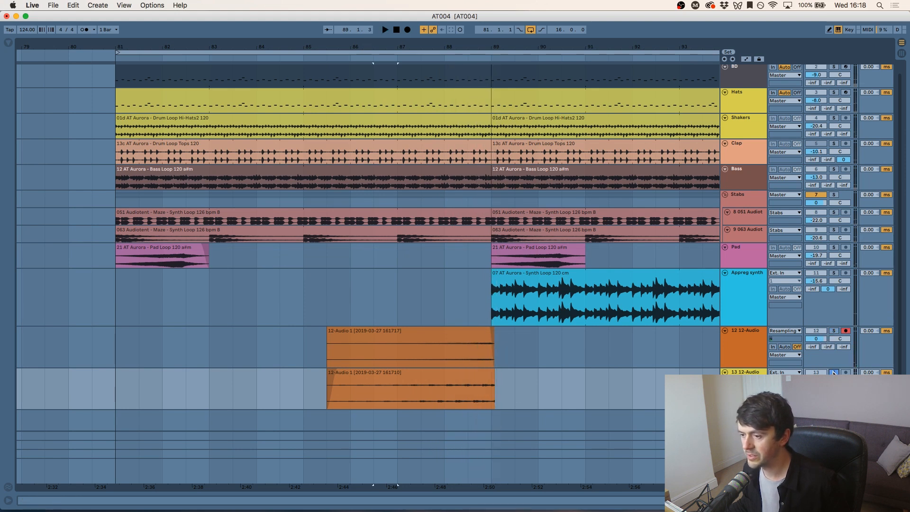
key(space)
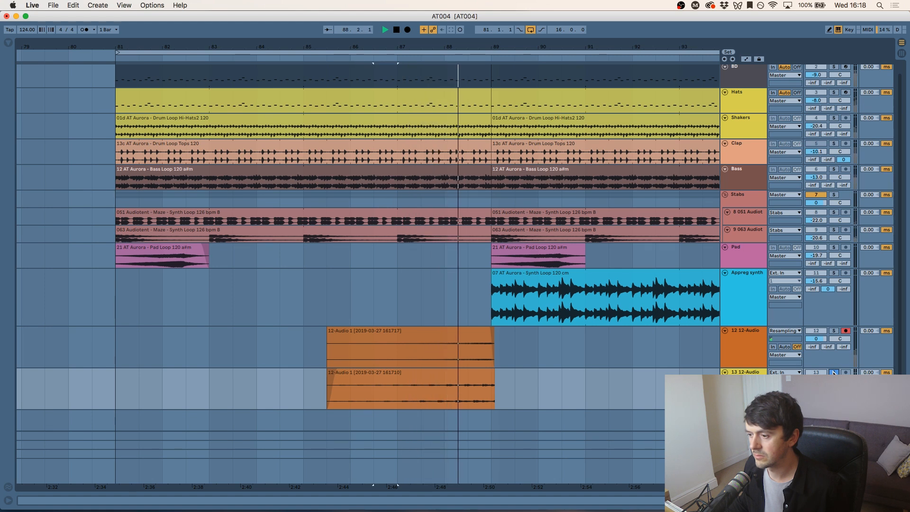
Step: Play the full arrangement from bar 85 and raise the reversed reverb track's volume to 1.5 dB
click(300, 353)
key(space)
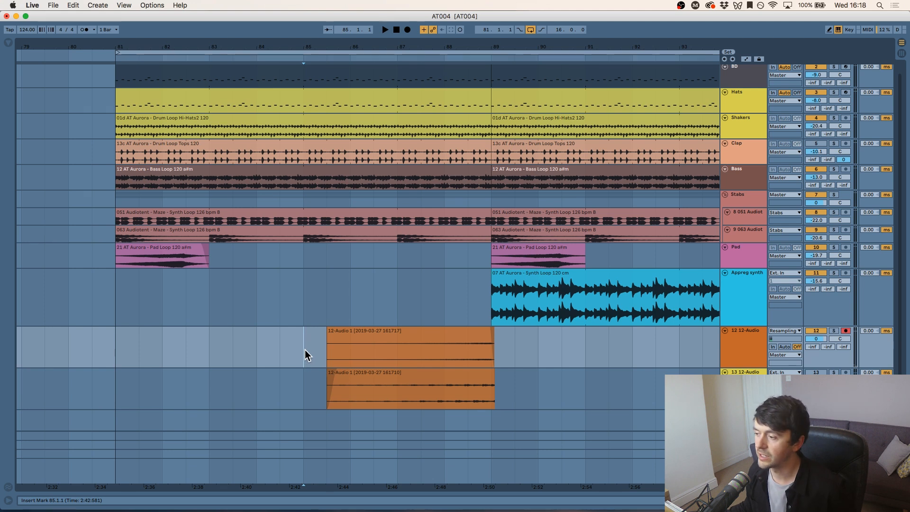
key(space)
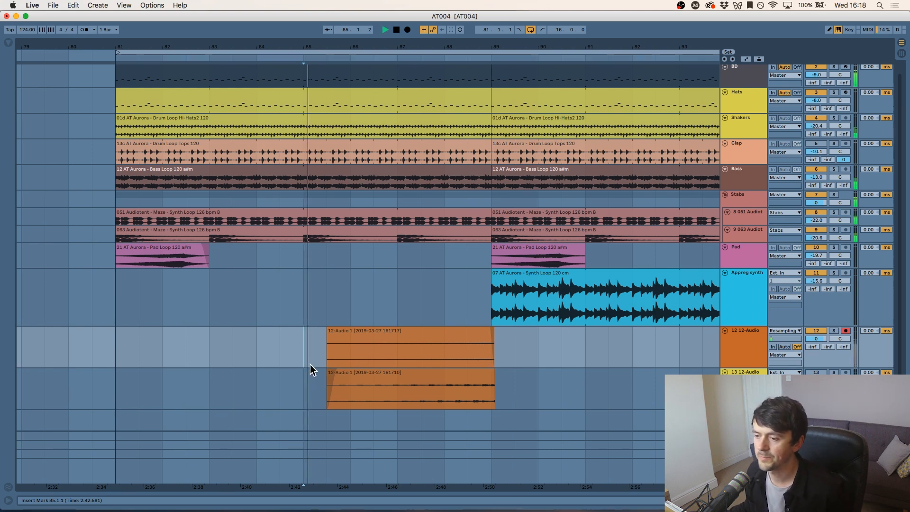
click(363, 350)
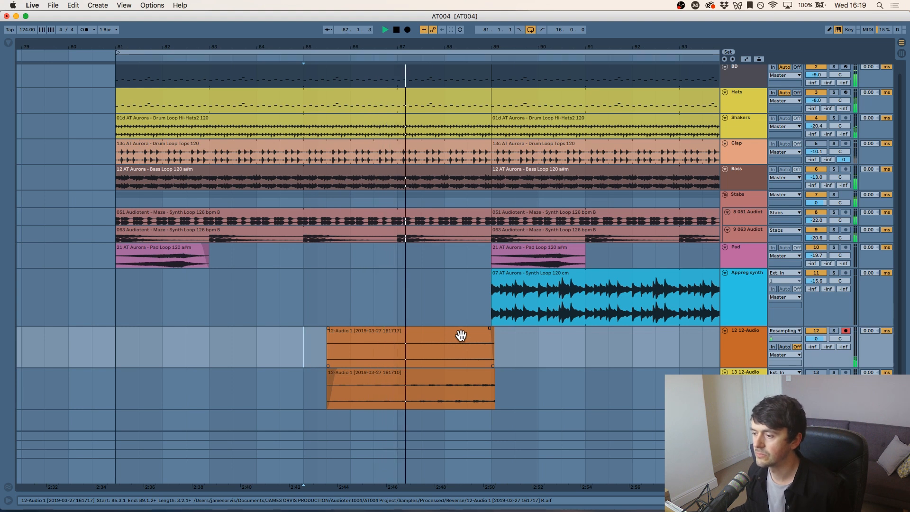
click(817, 339)
drag(823, 338, 824, 332)
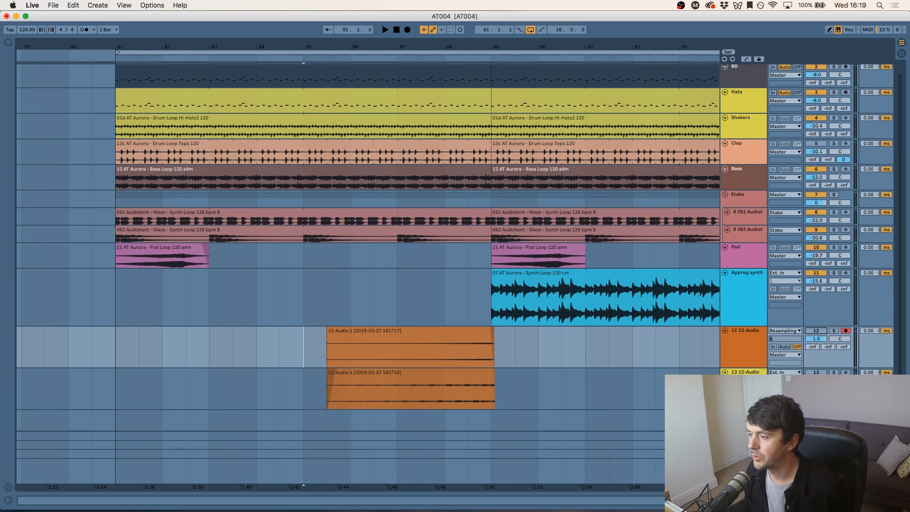
Step: Play the transition from the reversed delay clip with the reverb track muted, and again with both reversed tracks active
key(Down)
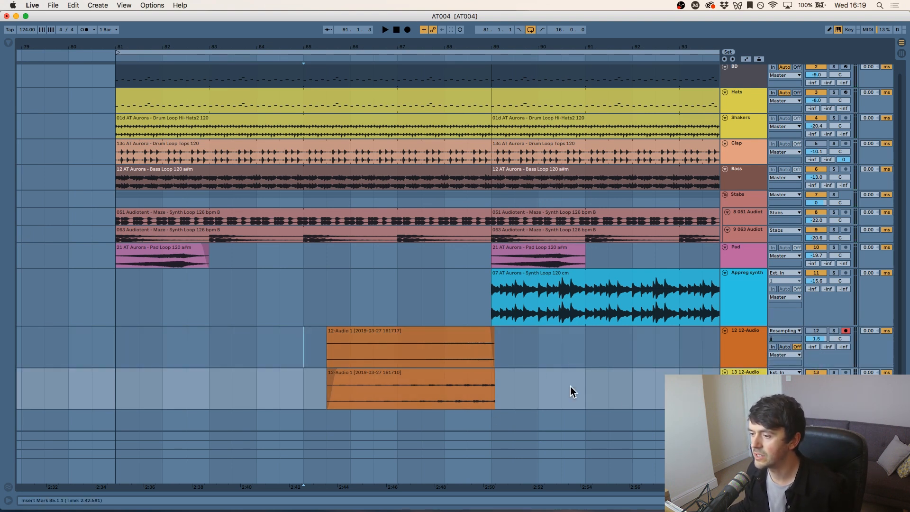
click(395, 375)
key(space)
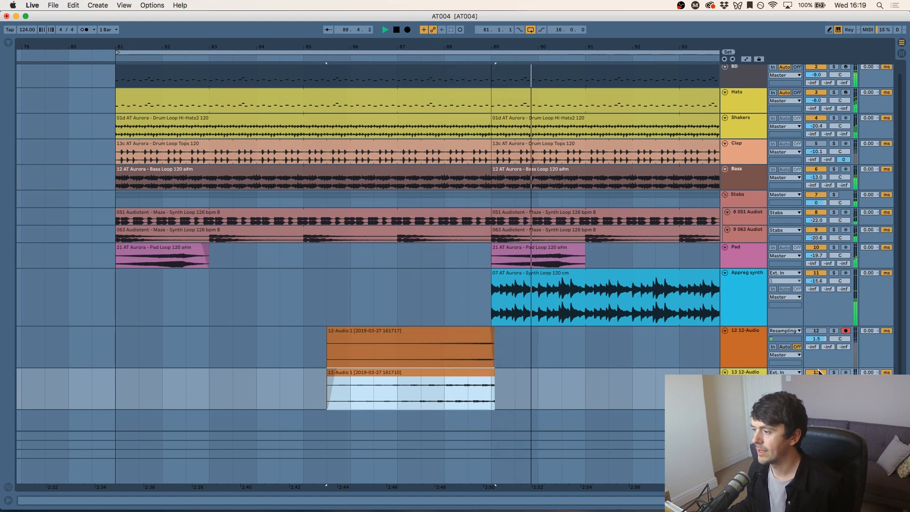
key(space)
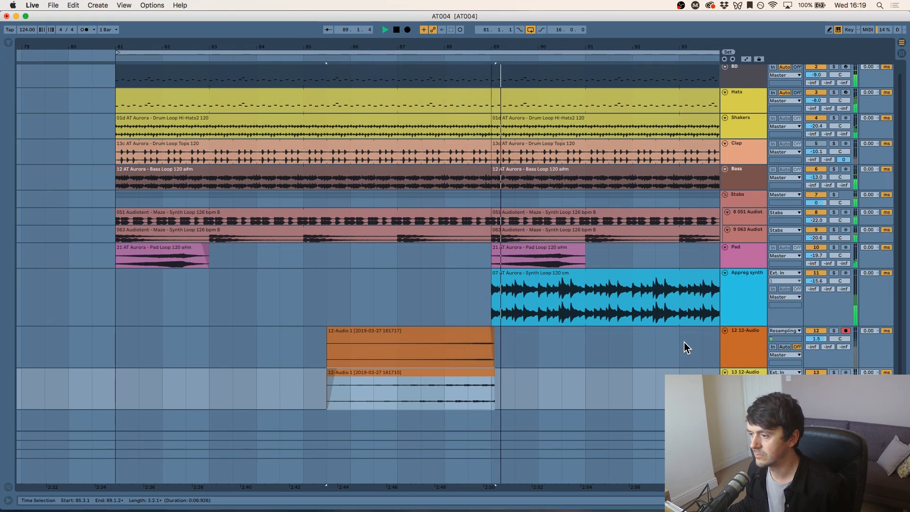
key(space)
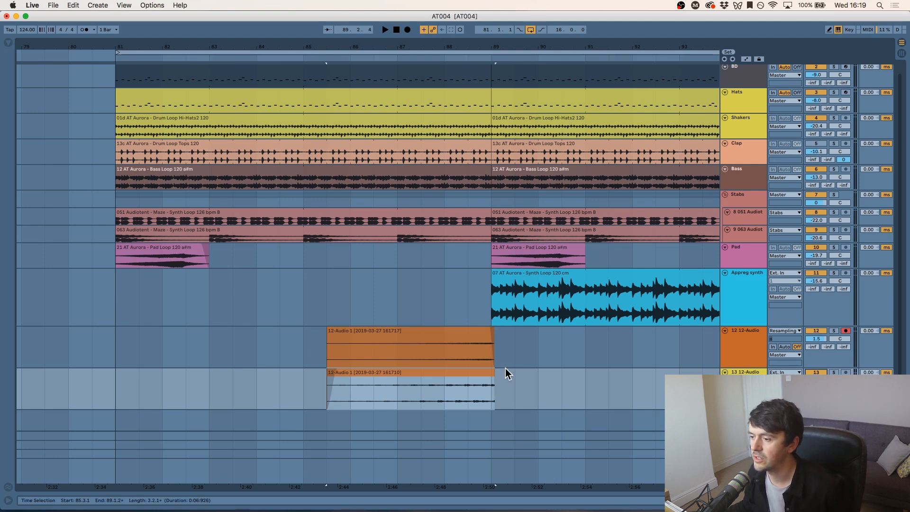
Step: Trim the reversed delay clip to end at bar 89 and set the VerbWash send of both reversed tracks to 0
drag(495, 375, 490, 375)
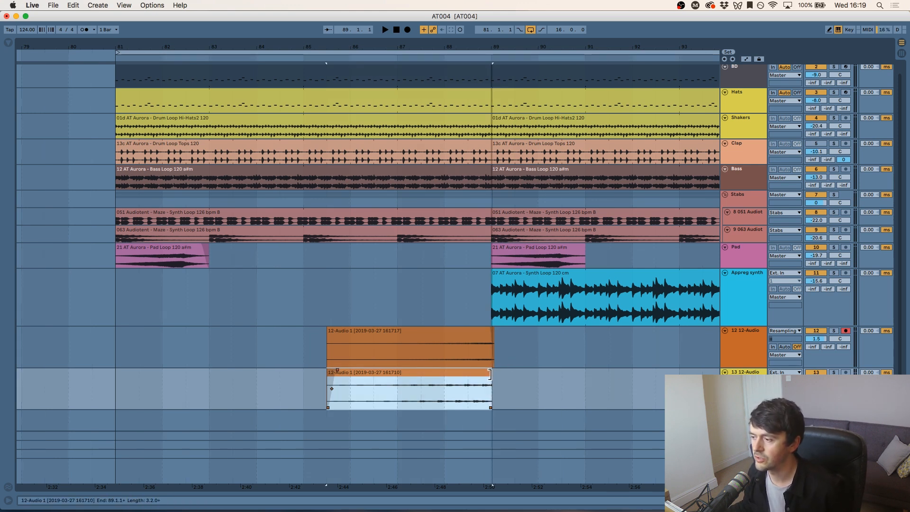
click(735, 336)
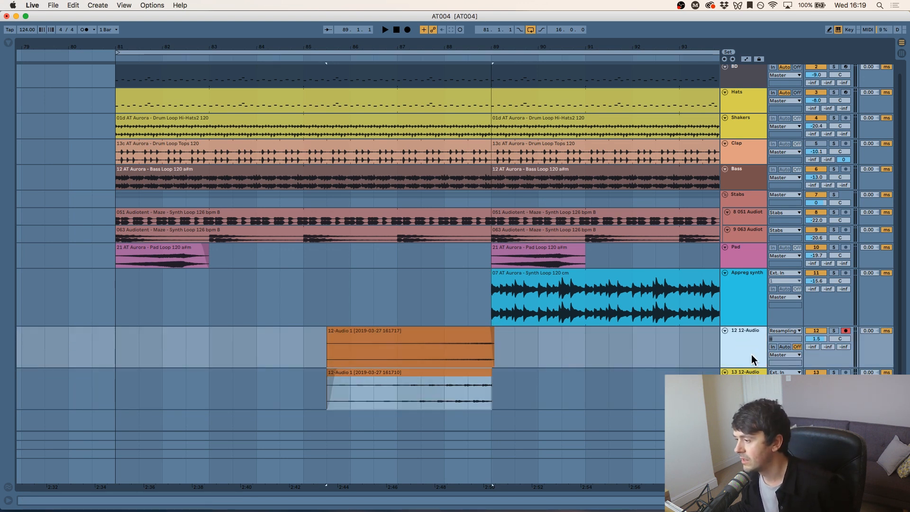
shift+click(749, 380)
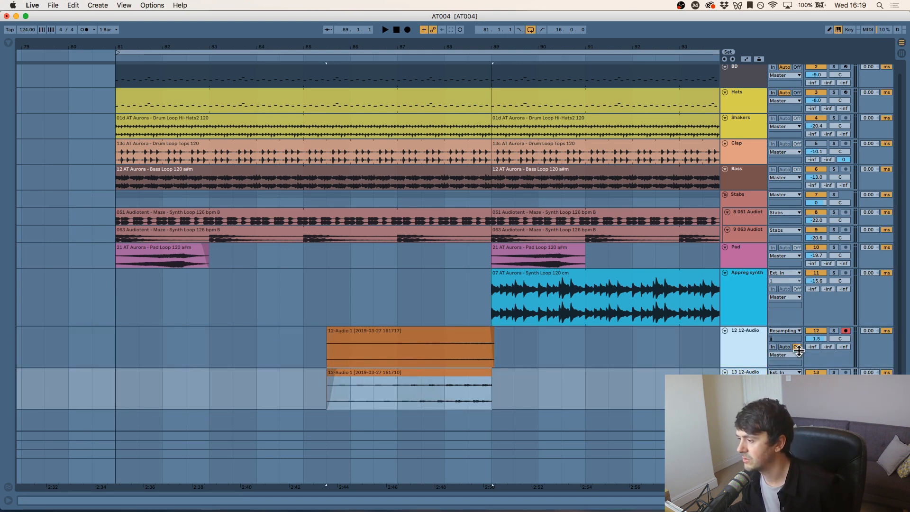
drag(810, 348, 811, 294)
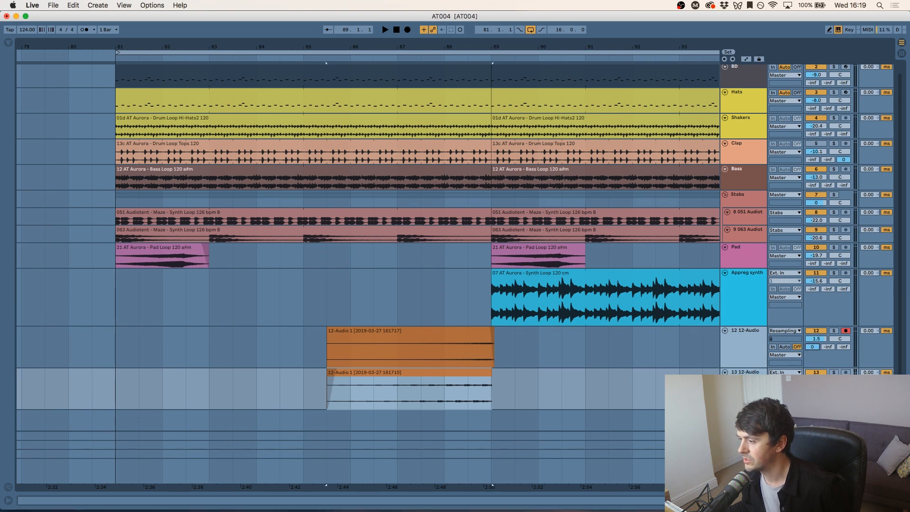
Step: Set the sidechain source of the Compressor on the VerbWash return track to BD
click(745, 436)
double_click(745, 435)
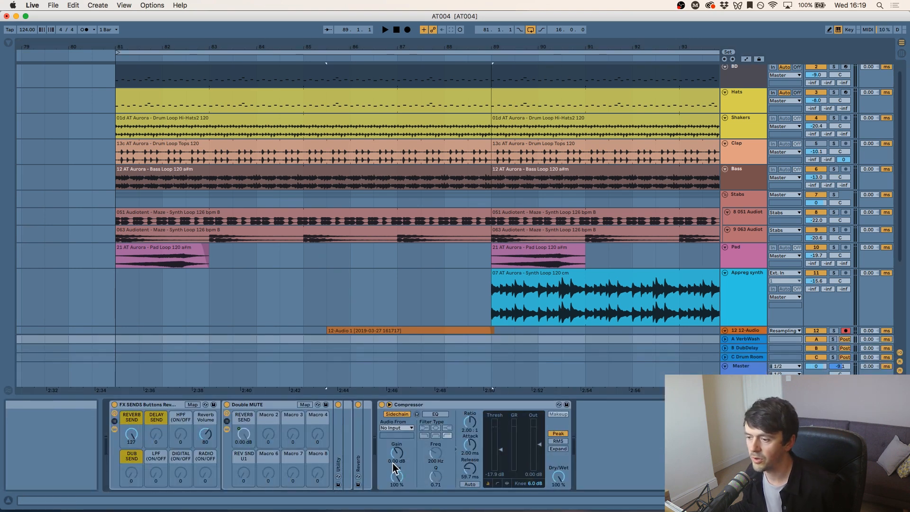
click(389, 427)
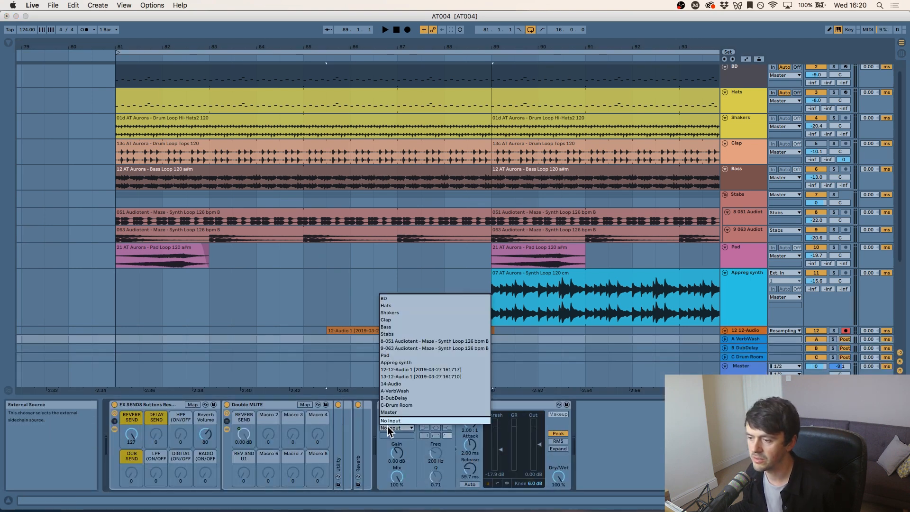
click(405, 300)
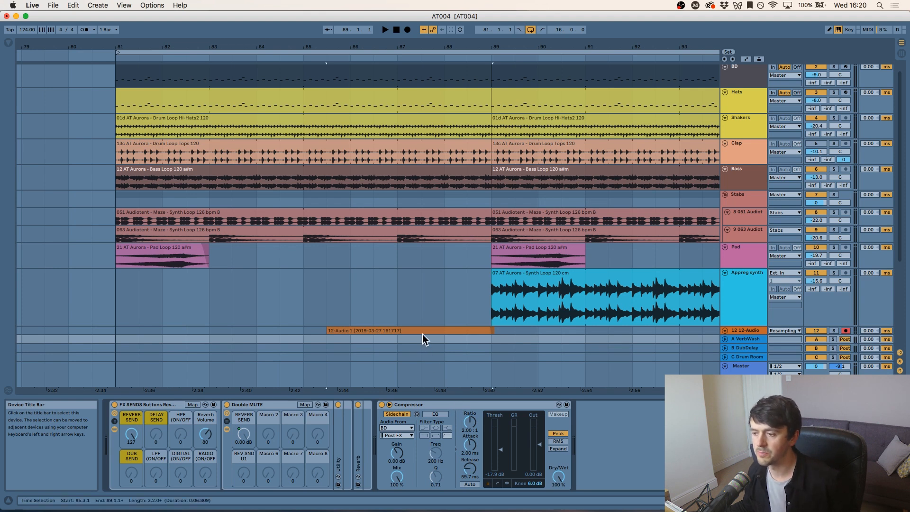
Step: Play the arrangement from the reversed reverb clip to hear the transition with the sidechained VerbWash return
click(434, 330)
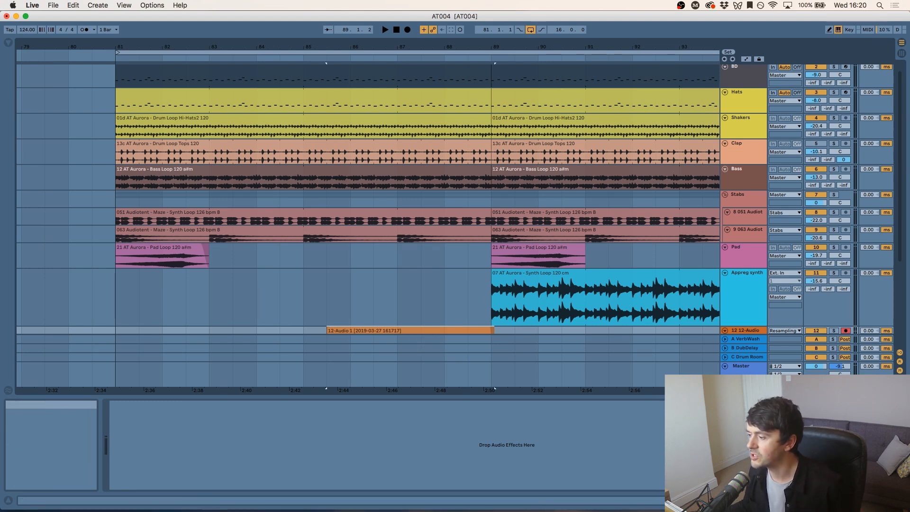
click(902, 500)
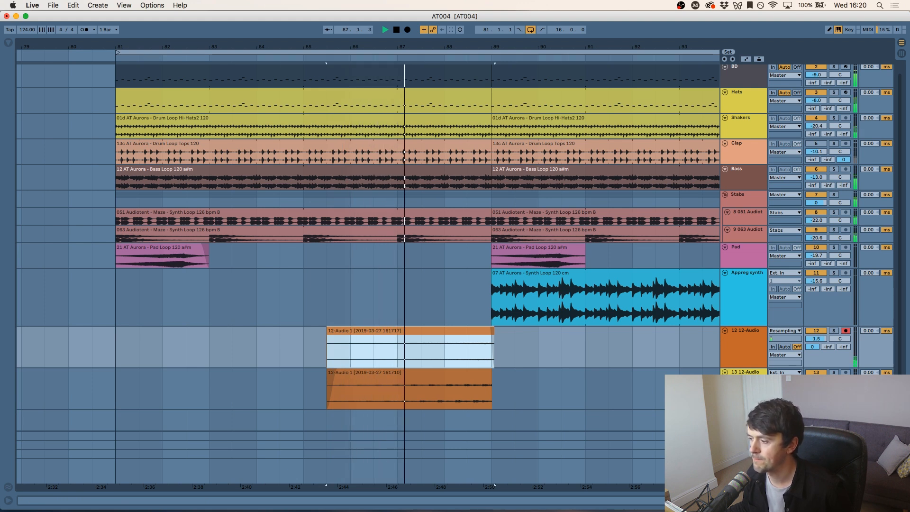
click(744, 436)
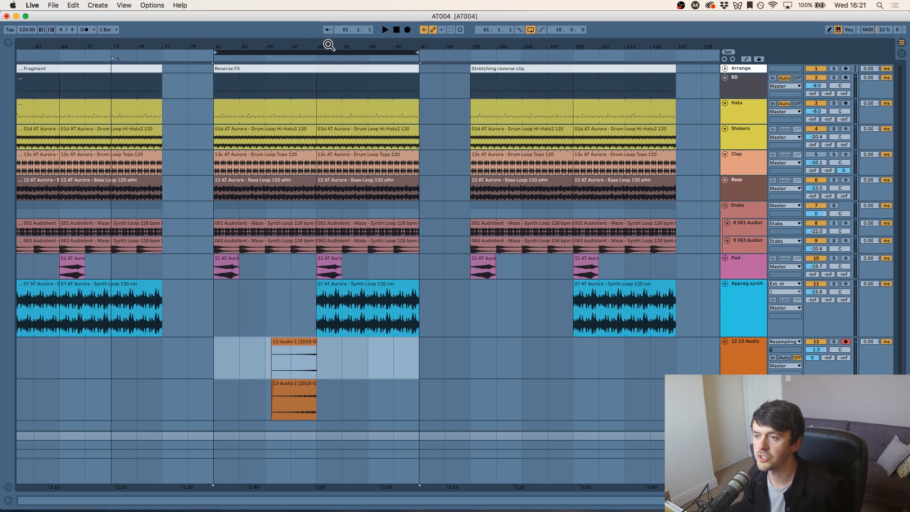
Step: Move the 16-bar arrangement loop to the Stretching reverse clip section starting at bar 101
drag(325, 52, 583, 54)
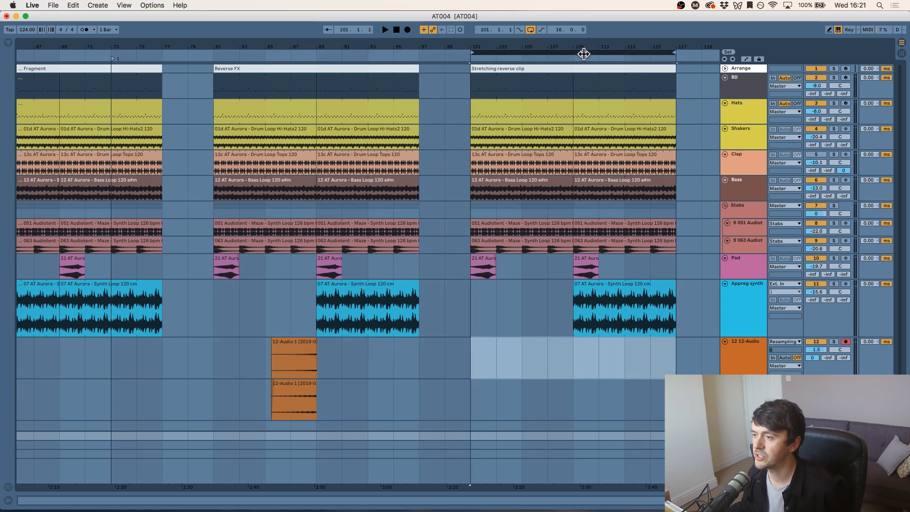
key(plus)
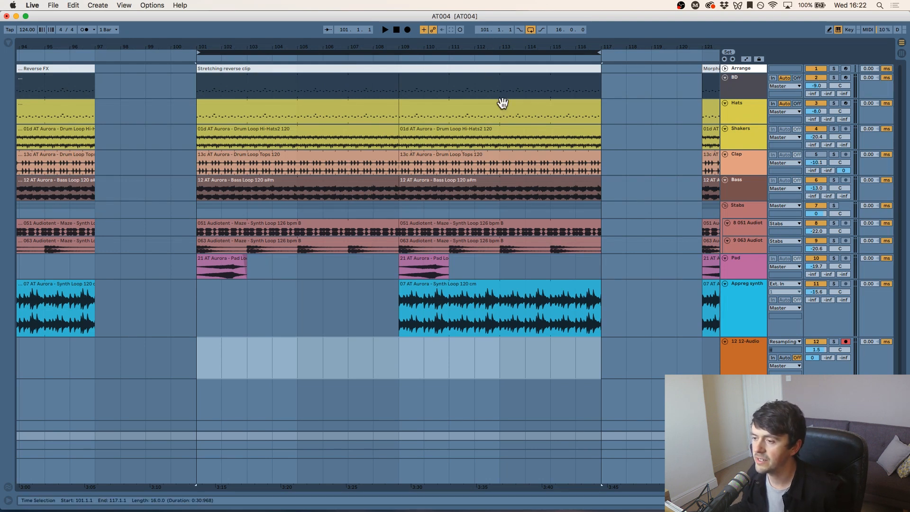
Step: Copy the first note of the Appreg synth clip at bar 109 to bar 107 on the same track
drag(401, 313, 430, 296)
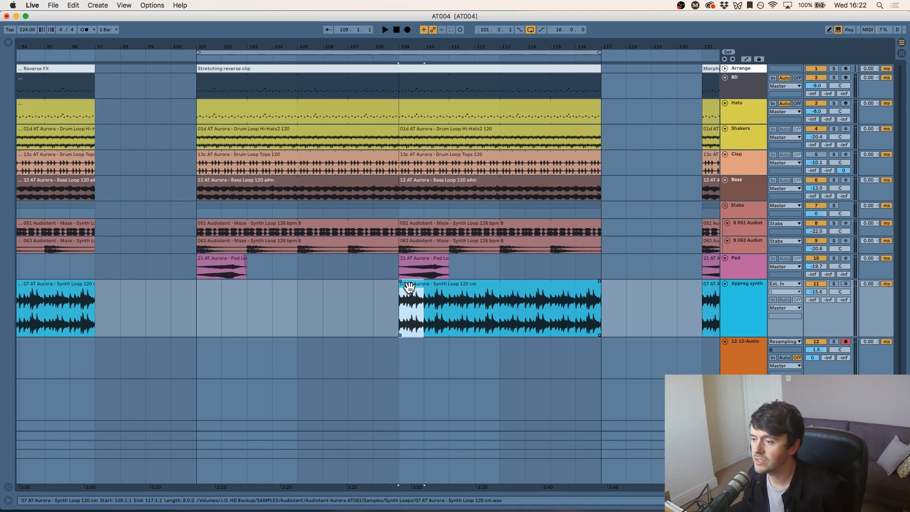
drag(427, 46, 512, 256)
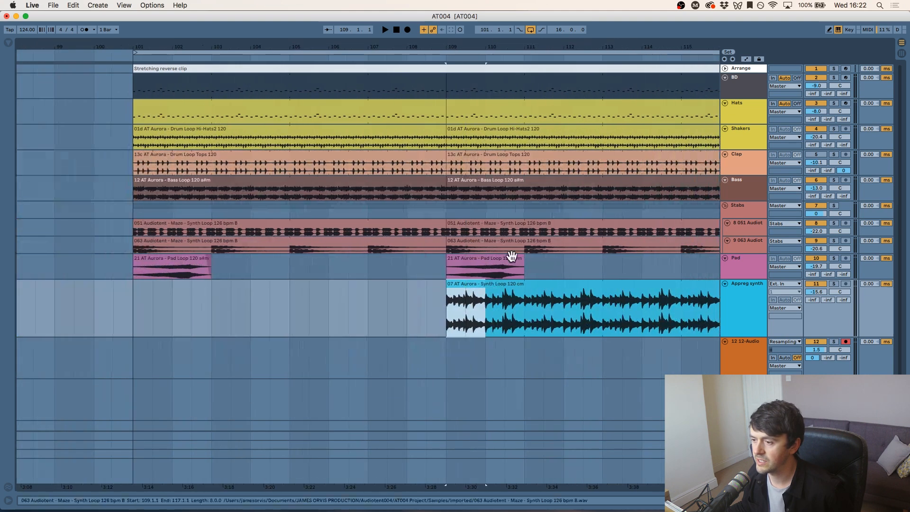
key(z)
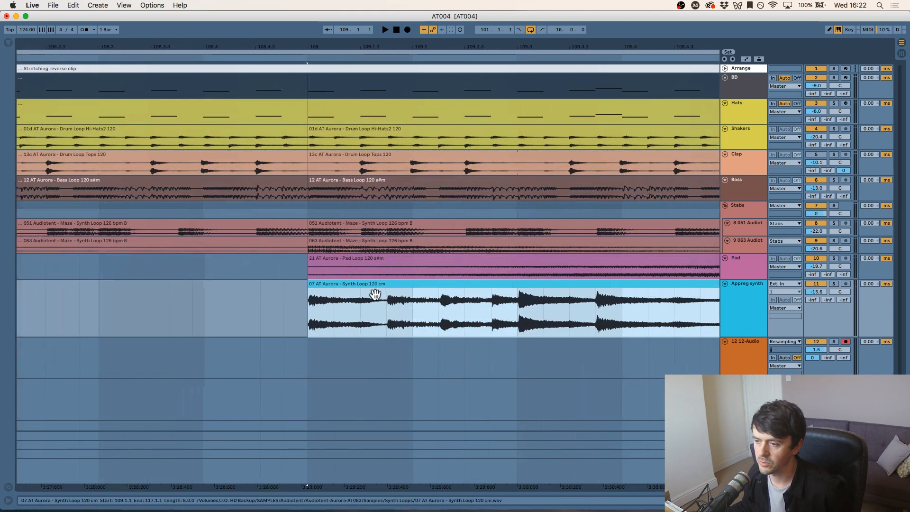
drag(386, 314, 313, 308)
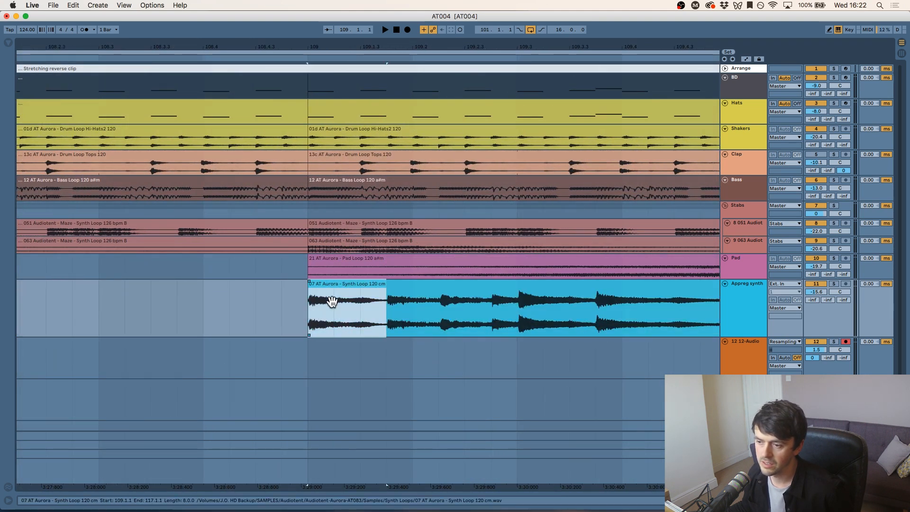
mouse_move(375, 48)
mouse_down()
mouse_move(493, 36)
mouse_move(493, 21)
mouse_up()
drag(486, 285, 269, 294)
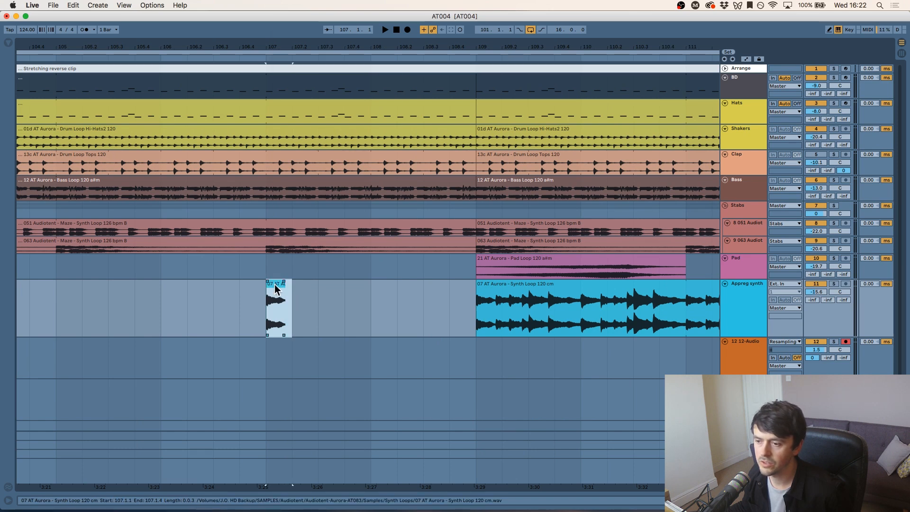
Step: Consolidate the copied note into a one-beat clip and stretch it by doubling its original tempo three times to 992 BPM
right_click(274, 284)
click(319, 123)
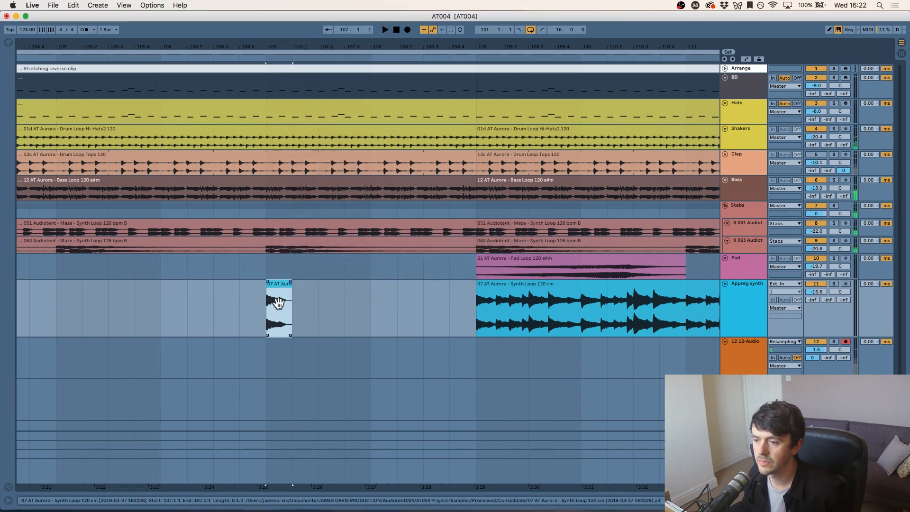
double_click(281, 285)
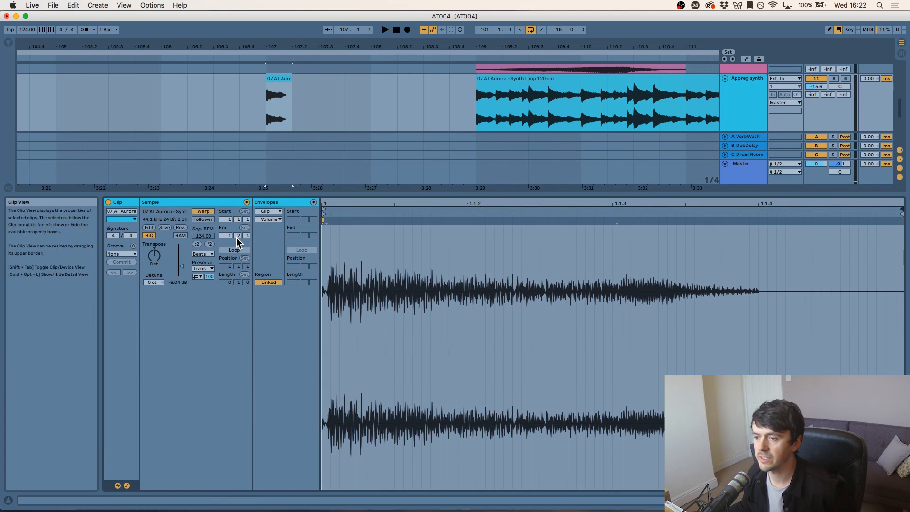
click(210, 244)
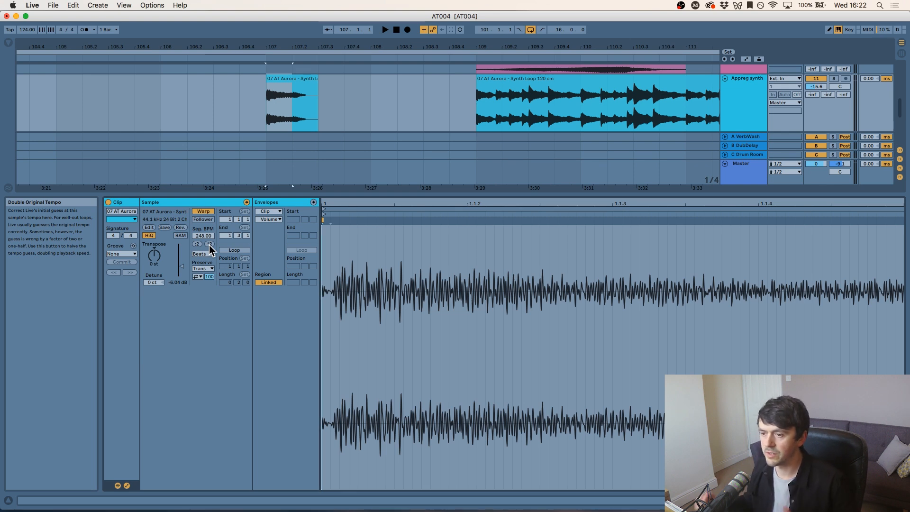
click(209, 244)
click(210, 245)
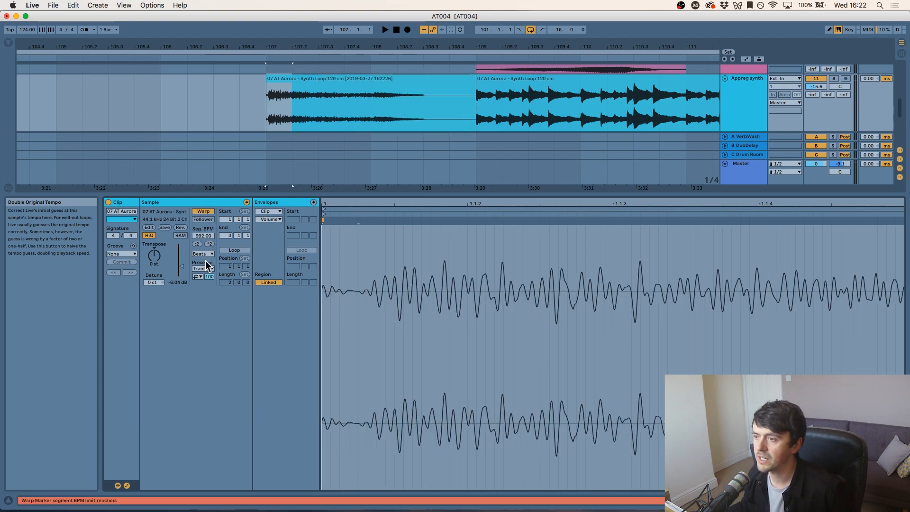
Step: Solo the Appreg synth track and listen to the stretched note from bar 107
click(834, 78)
key(space)
key(shift+Tab)
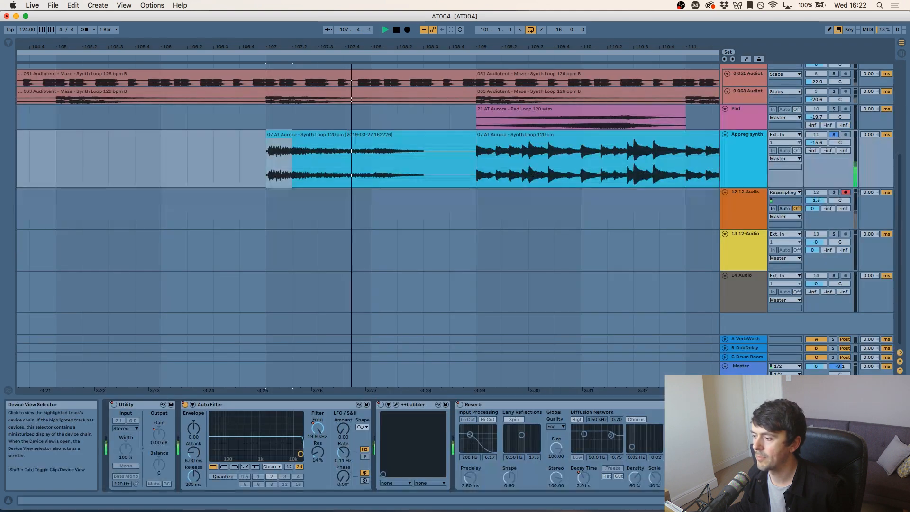
key(space)
Step: Reverse the stretched note clip at bar 107 and listen to it leading towards bar 109
click(443, 138)
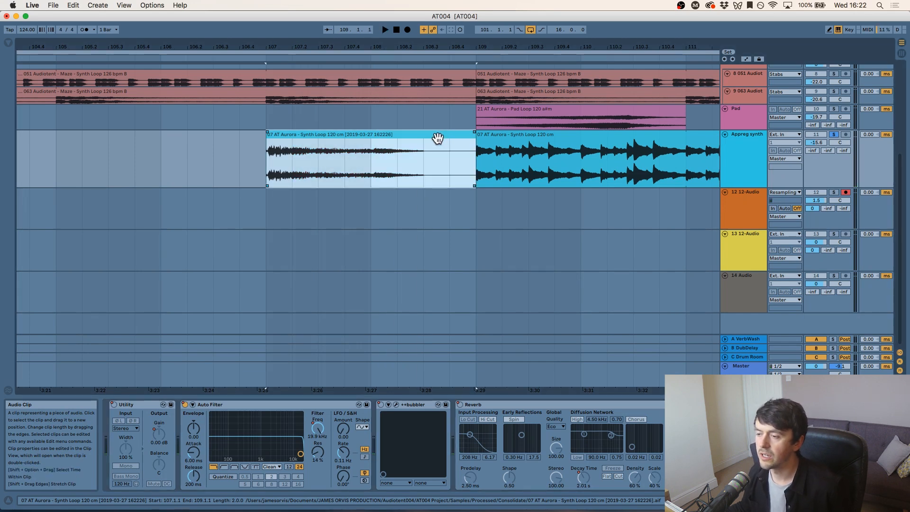
key(shift+Tab)
right_click(387, 83)
click(78, 146)
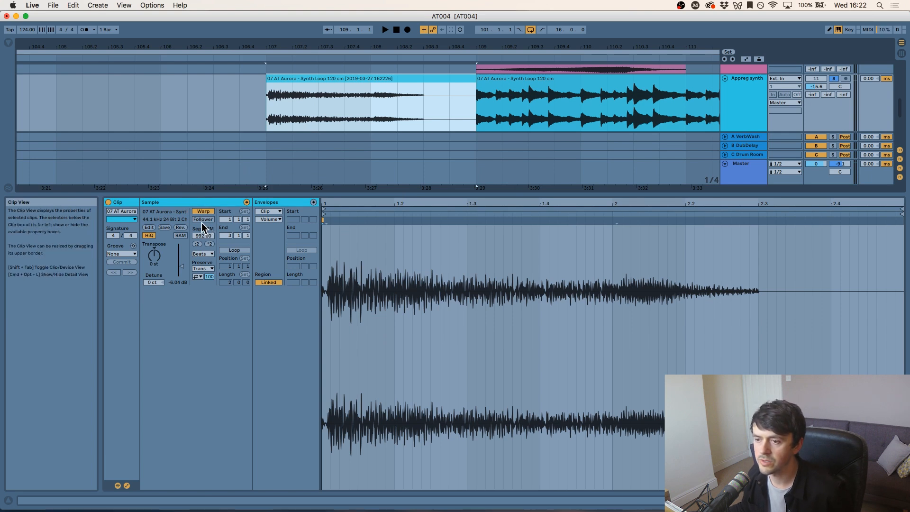
click(180, 228)
key(space)
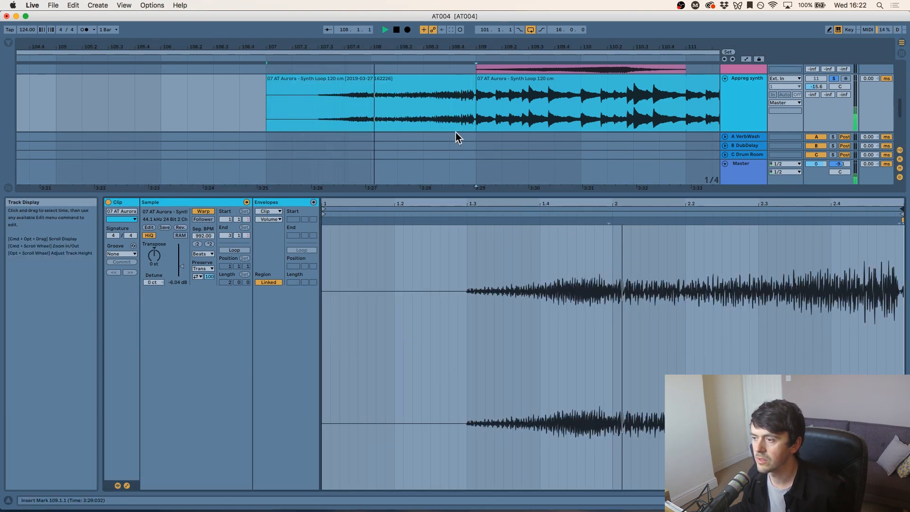
key(space)
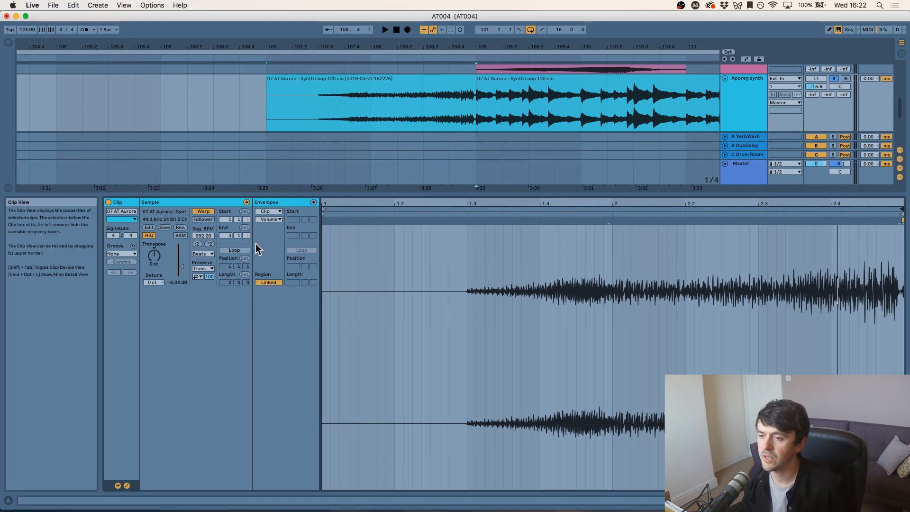
Step: Set the reversed clip's warp mode to Tones and adjust its grain size to 18.29 during playback
click(206, 255)
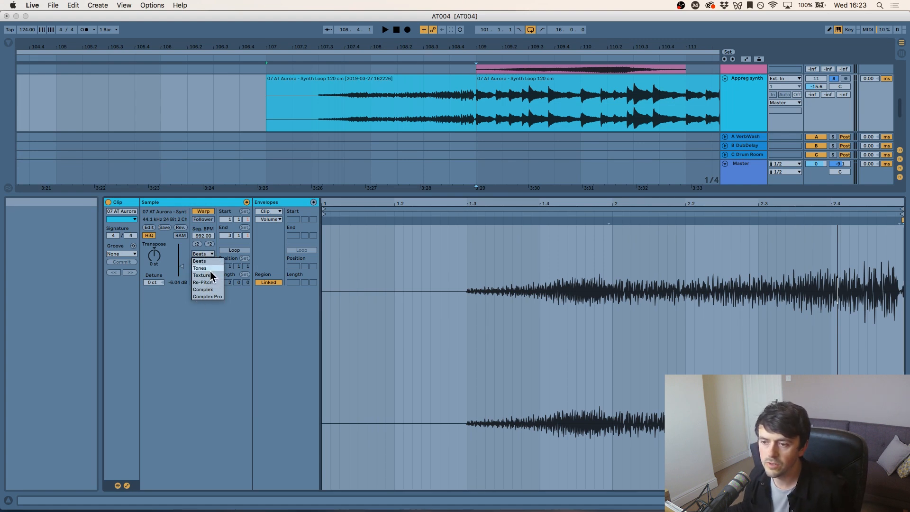
click(209, 268)
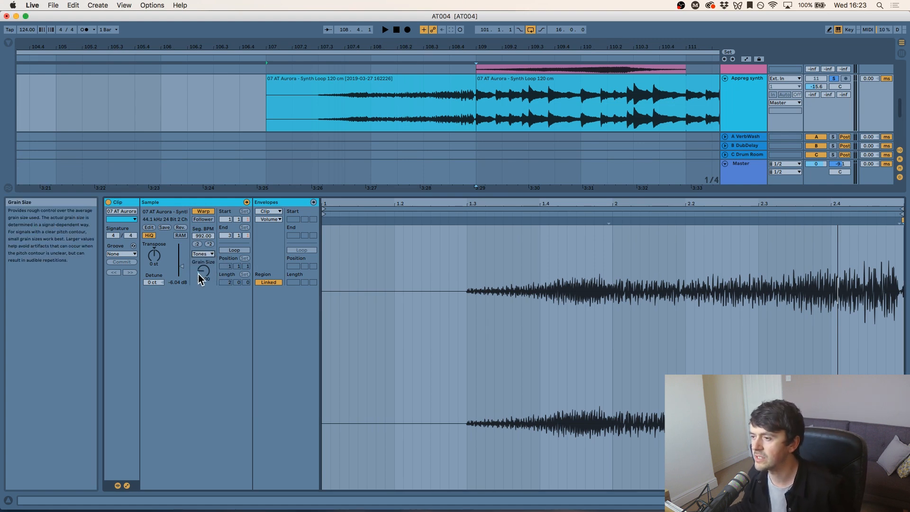
key(space)
drag(205, 276, 205, 222)
mouse_move(204, 271)
mouse_down()
mouse_move(203, 219)
mouse_move(203, 259)
mouse_up()
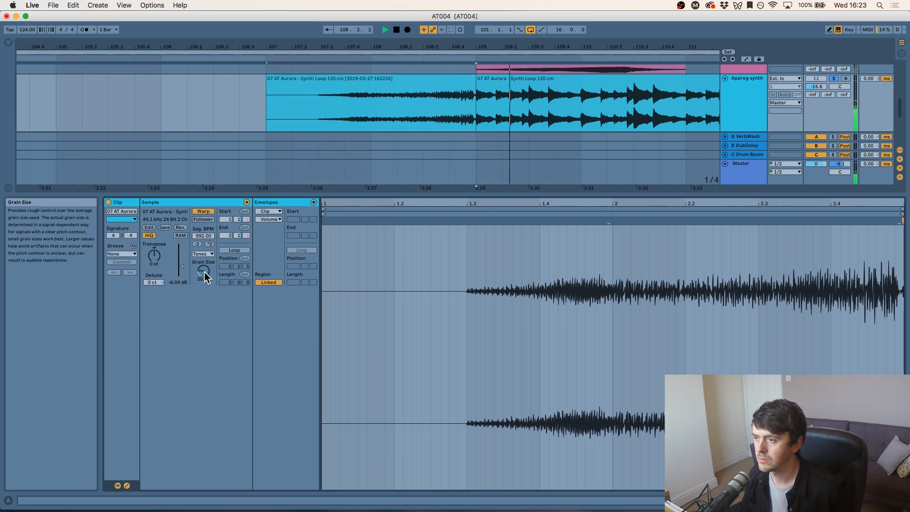
key(space)
Step: Add a record-armed audio track with Resampling input below Appreg synth and deactivate the synth clip at bar 109
click(753, 97)
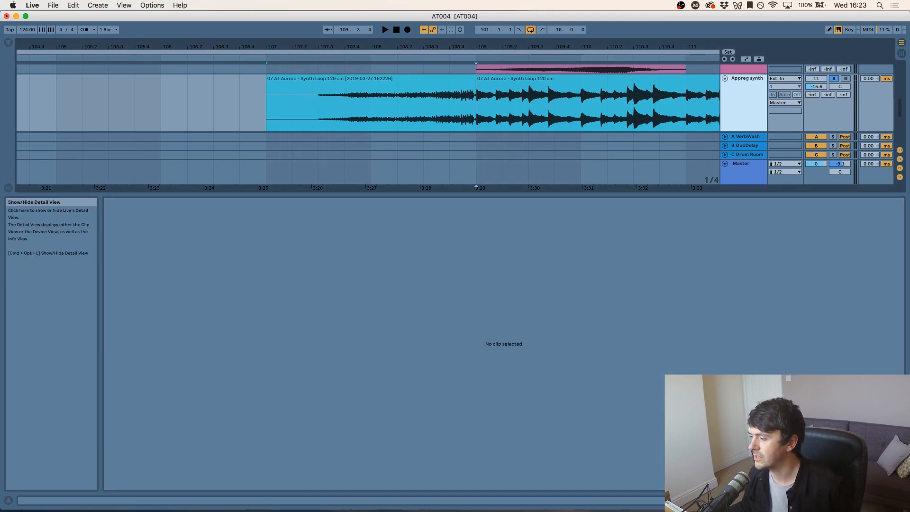
key(super+alt+l)
right_click(756, 274)
click(803, 342)
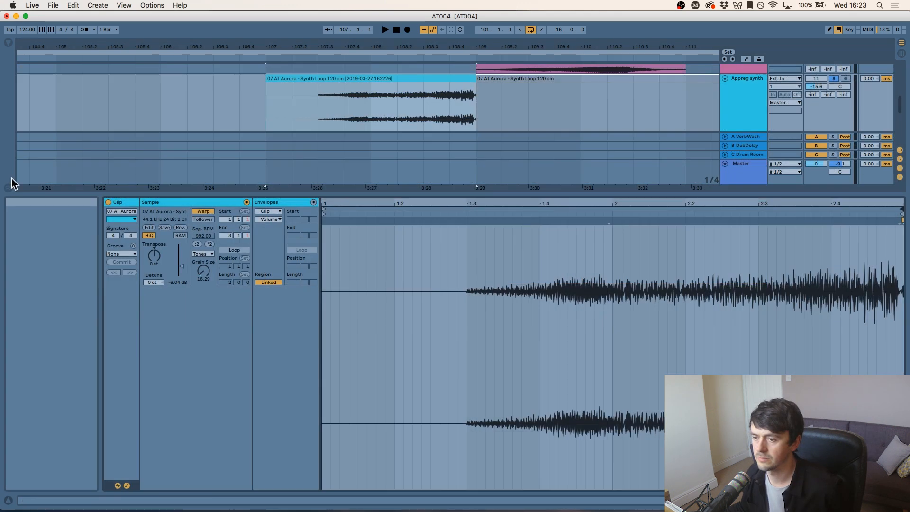
Step: Record the reversed clip from bar 107 onto the new track while raising its grain size to 100
click(407, 30)
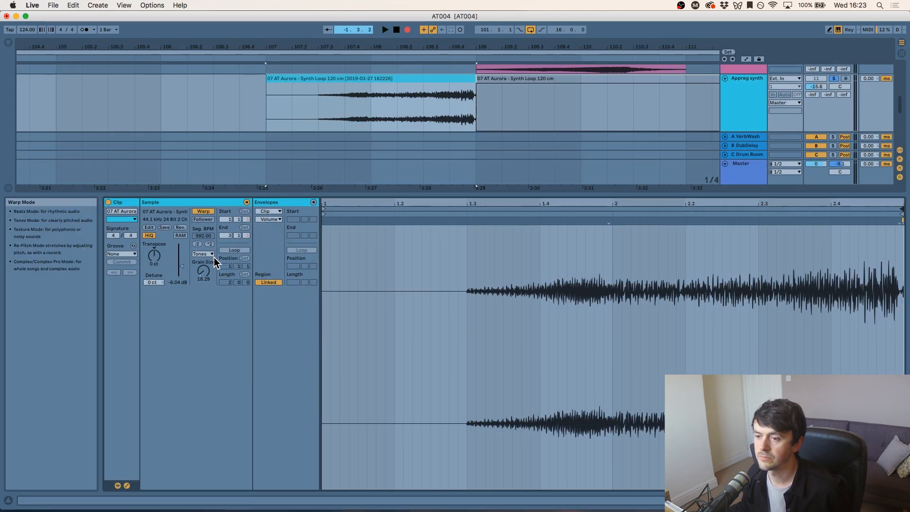
drag(203, 272, 203, 235)
key(space)
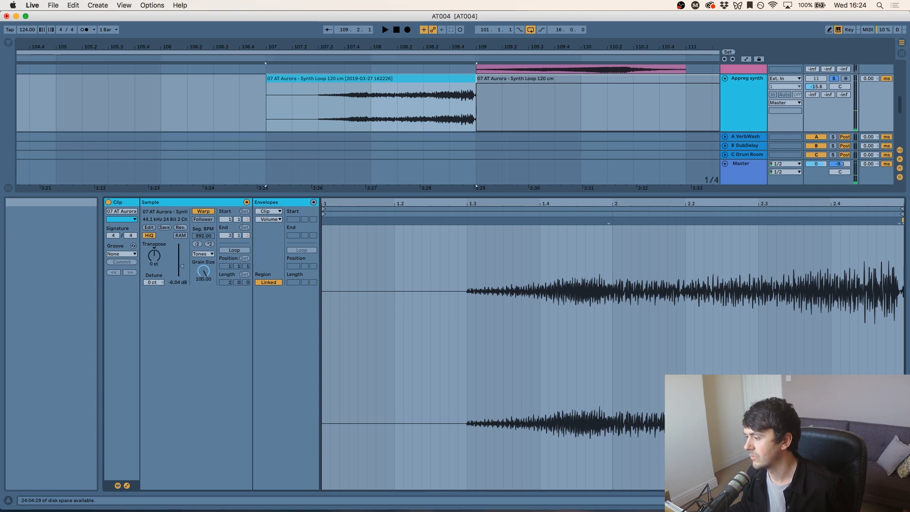
click(902, 500)
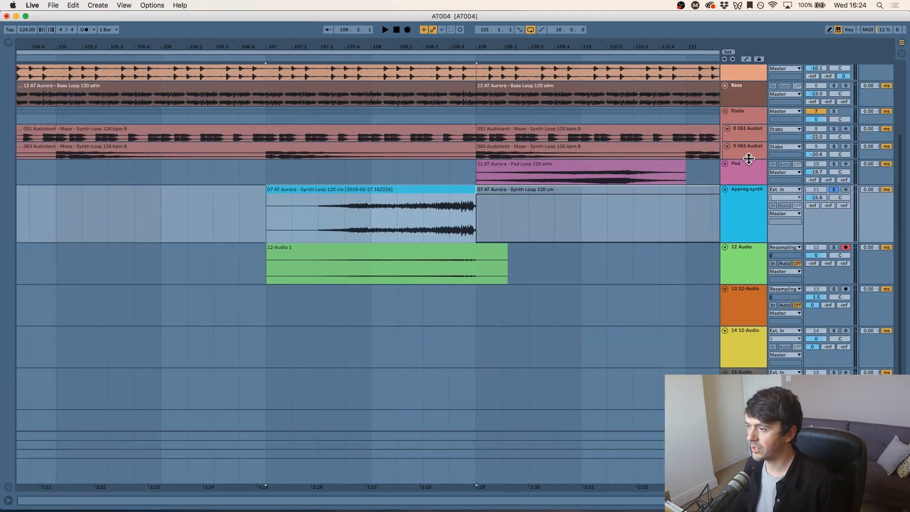
Step: Delete the stretched reverse clip from the Appreg synth track and reactivate the synth clip at bar 109
click(445, 192)
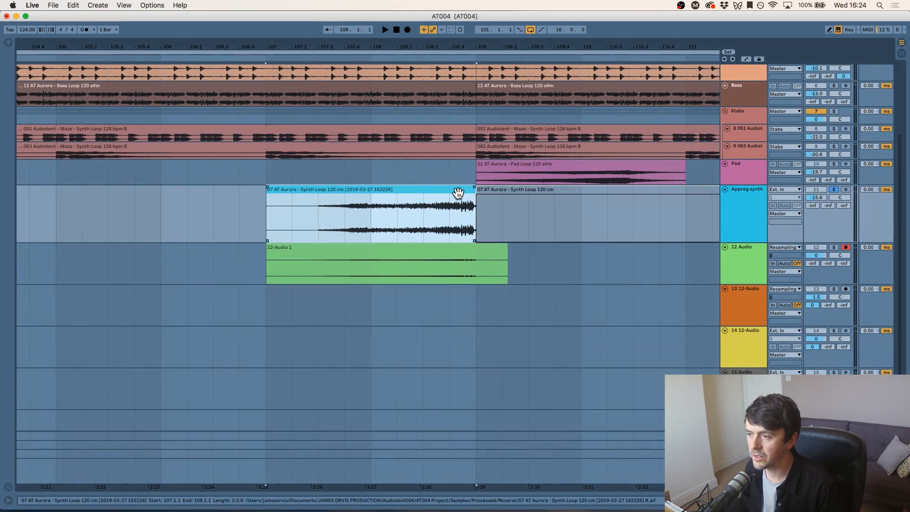
key(Delete)
click(513, 191)
key(0)
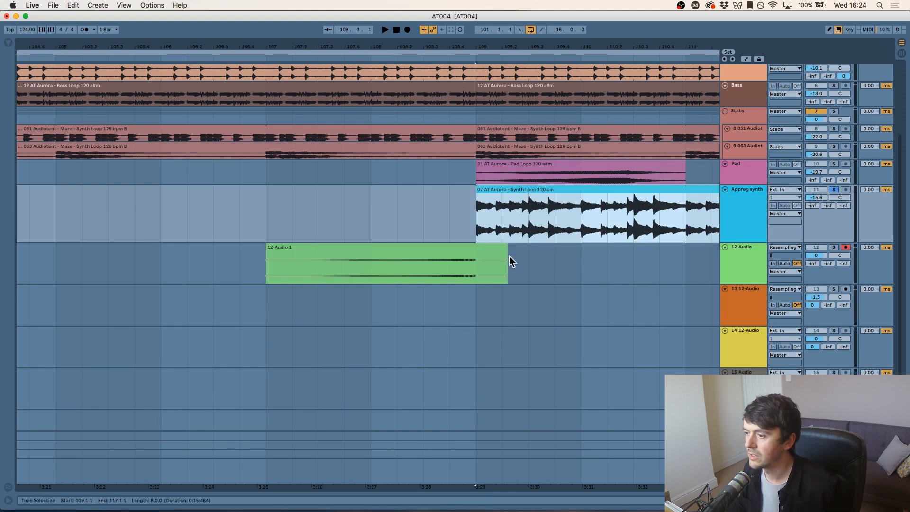
Step: Trim the resampled clip to end at bar 109 and play it soloed together with the Appreg synth
drag(504, 252, 475, 246)
click(464, 248)
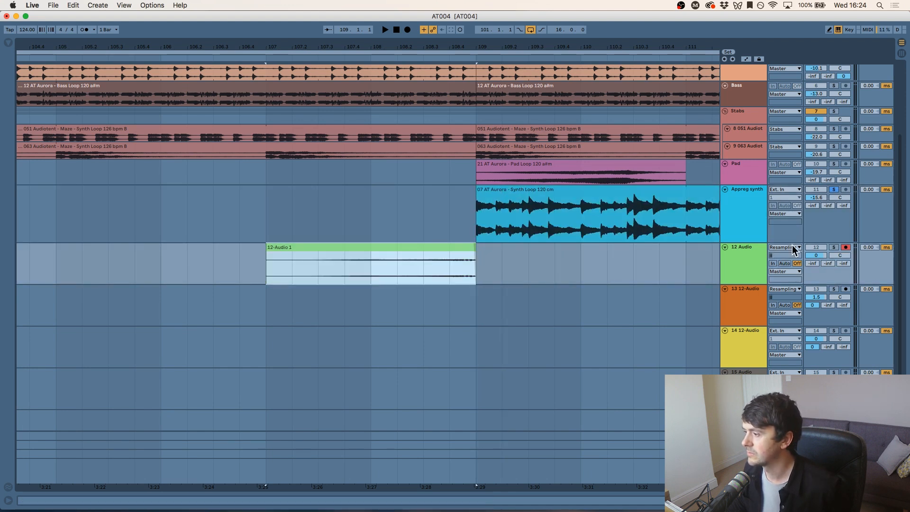
click(834, 247)
key(space)
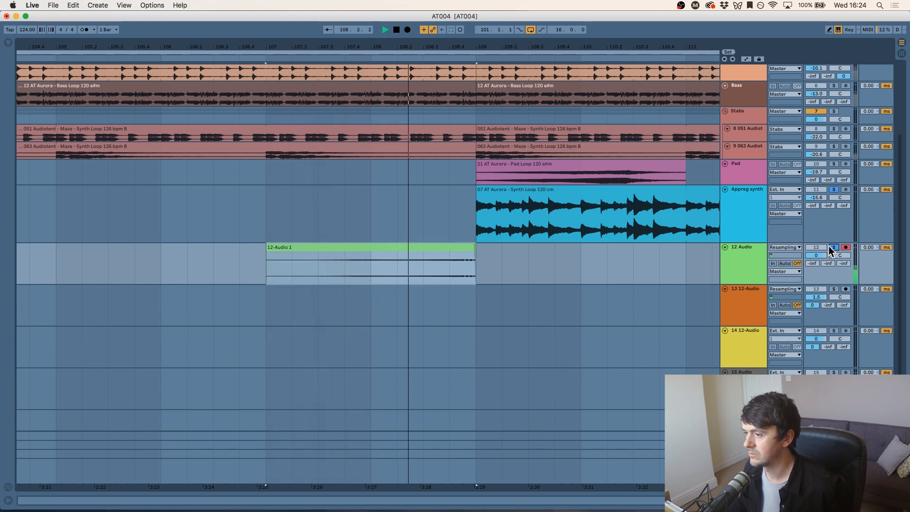
key(space)
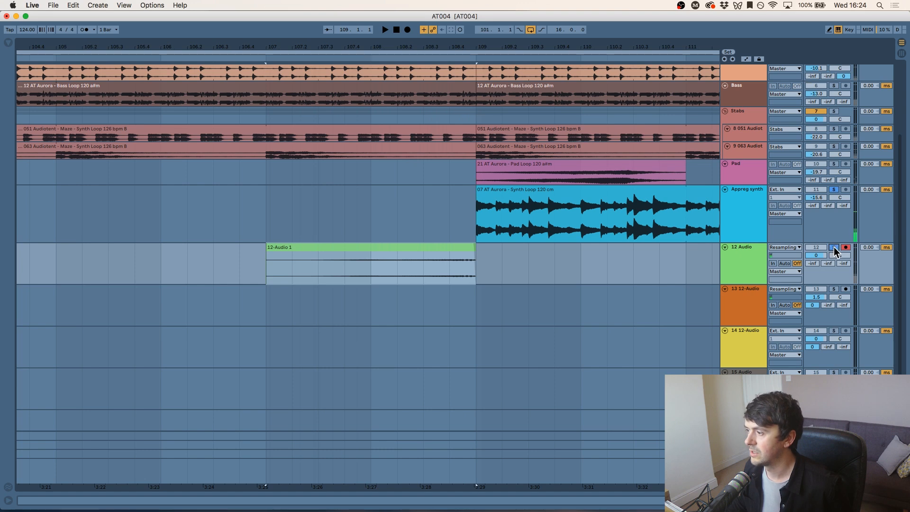
Step: Take the resampled audio track and the Appreg synth out of solo and play the full mix from bar 105
click(834, 247)
key(minus)
click(297, 269)
key(space)
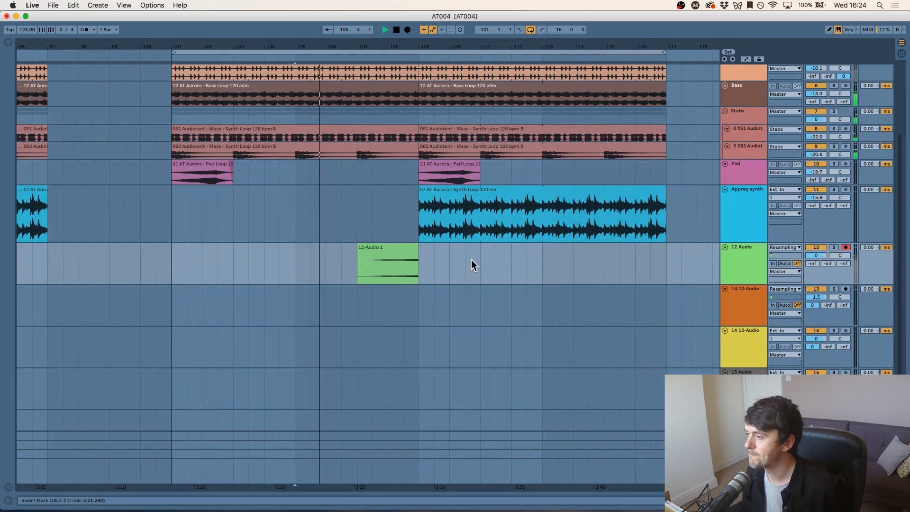
Step: Set the 12 Audio track's input to No Input and stop playback
click(799, 247)
click(781, 416)
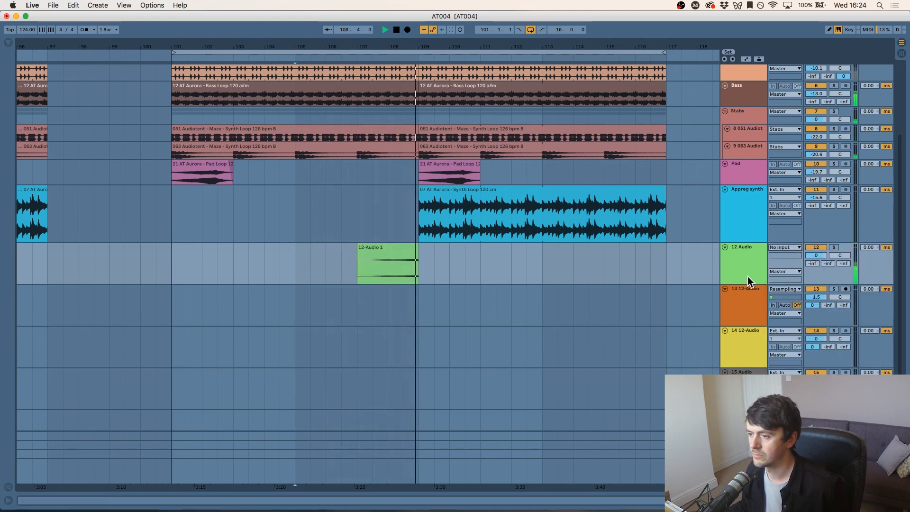
click(400, 248)
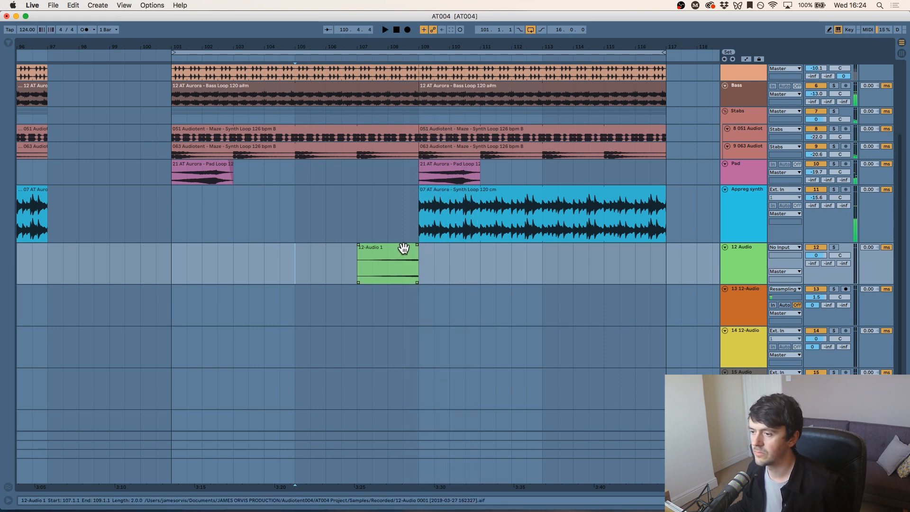
key(space)
Step: Play the resampled clip from bar 107 in the full mix, through the Appreg synth's entry at bar 109
click(403, 247)
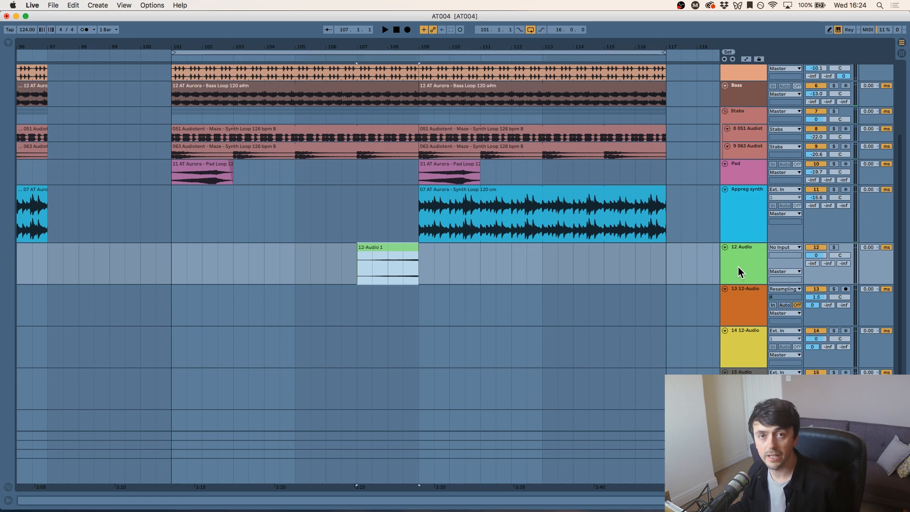
click(737, 255)
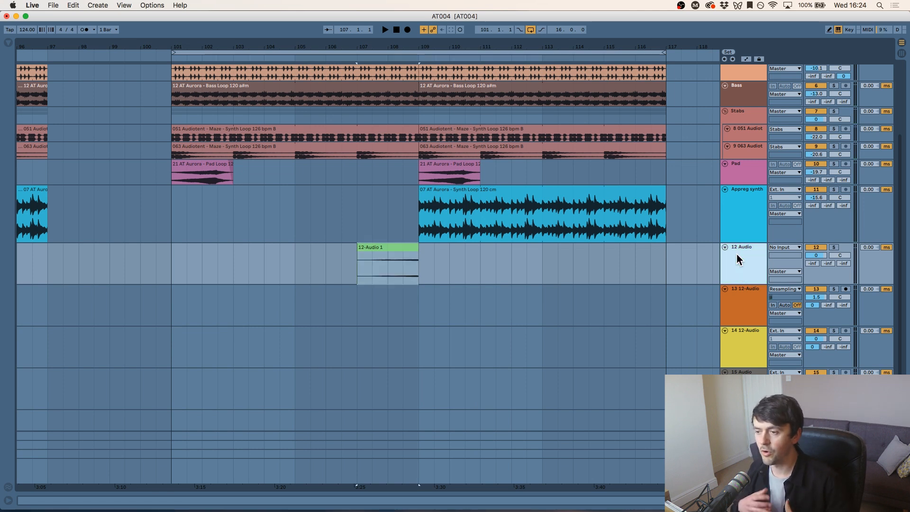
click(811, 263)
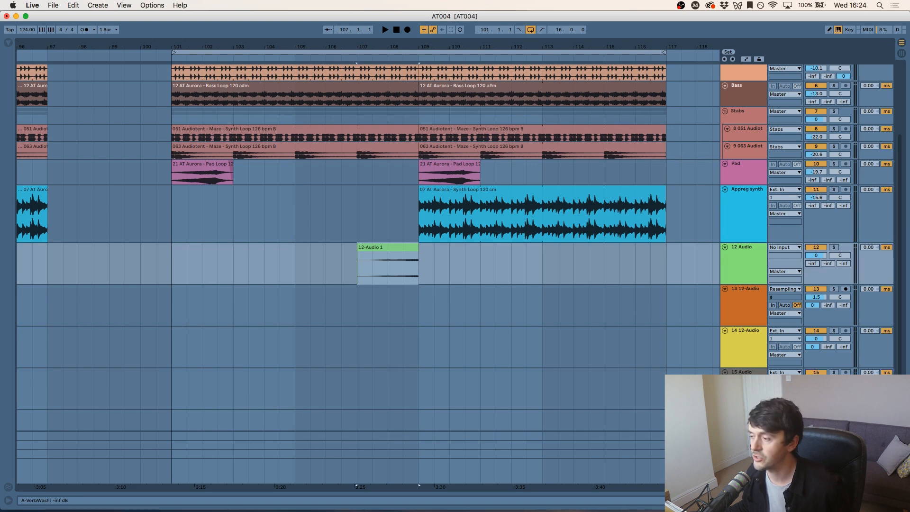
click(389, 247)
key(space)
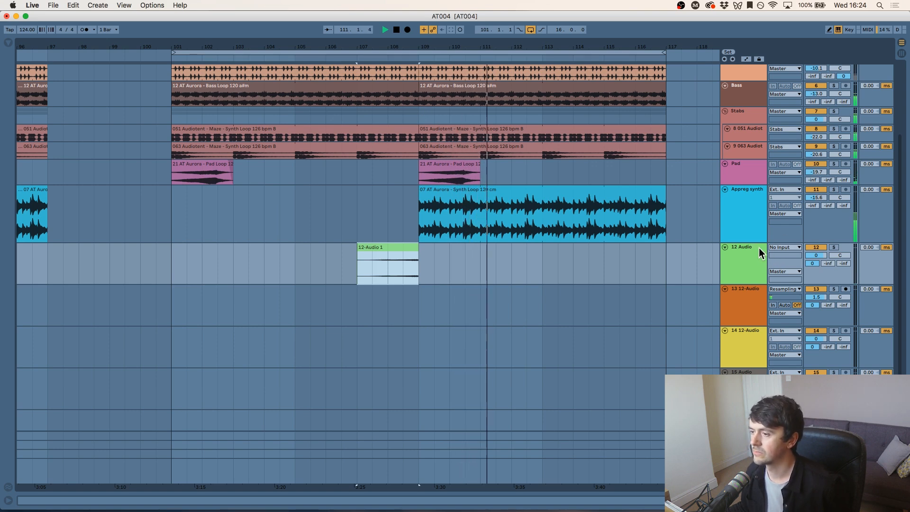
key(space)
Step: Go to the Morphing section at bar 121 and open the ++bubbler plugin window on the Appreg synth track
drag(534, 46, 555, 46)
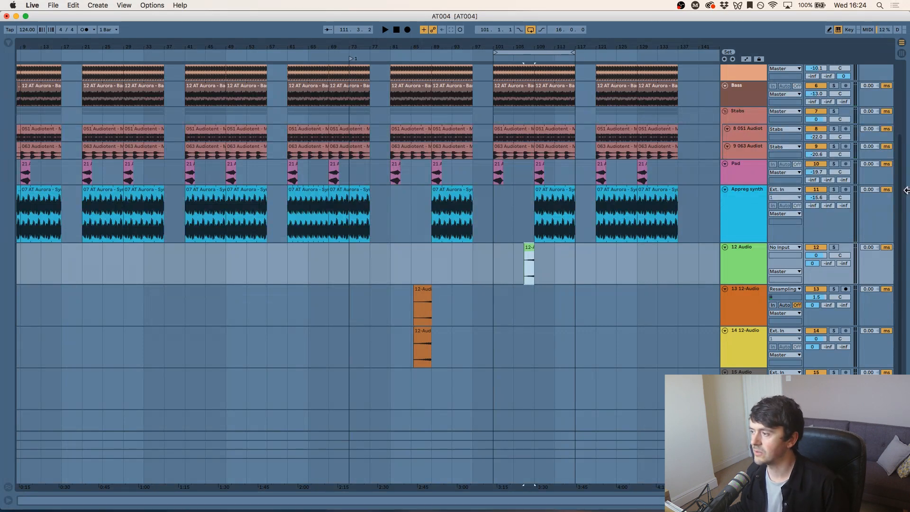
scroll(900, 185, up, 4)
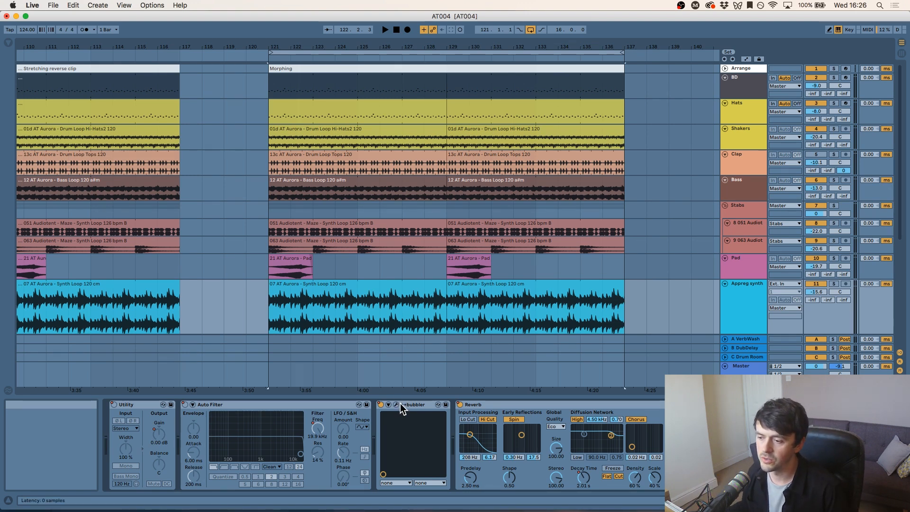
click(396, 405)
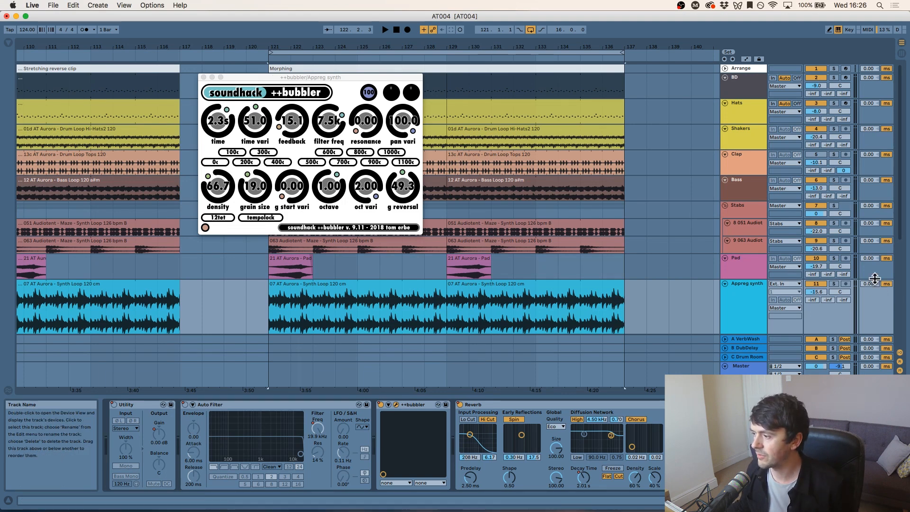
Step: Solo the Appreg synth, bypass its Reverb and play the Morphing section to hear ++bubbler on its own
click(836, 284)
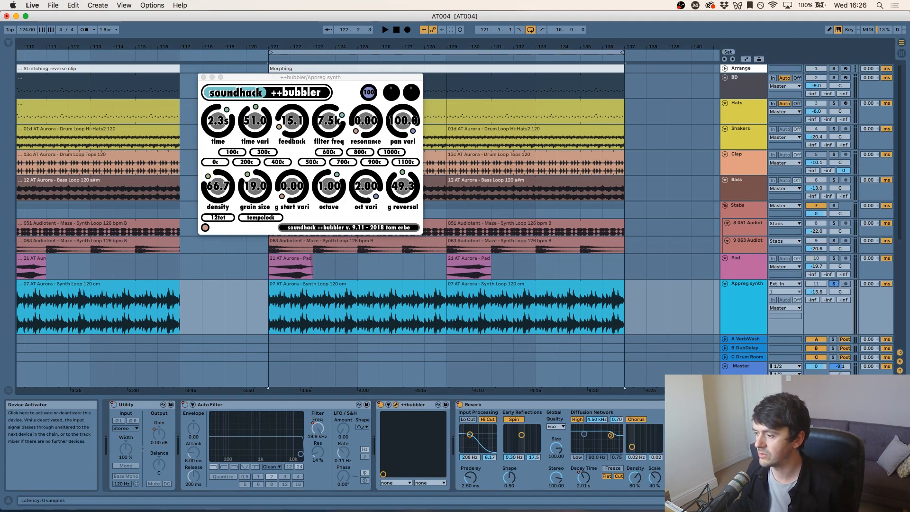
click(459, 405)
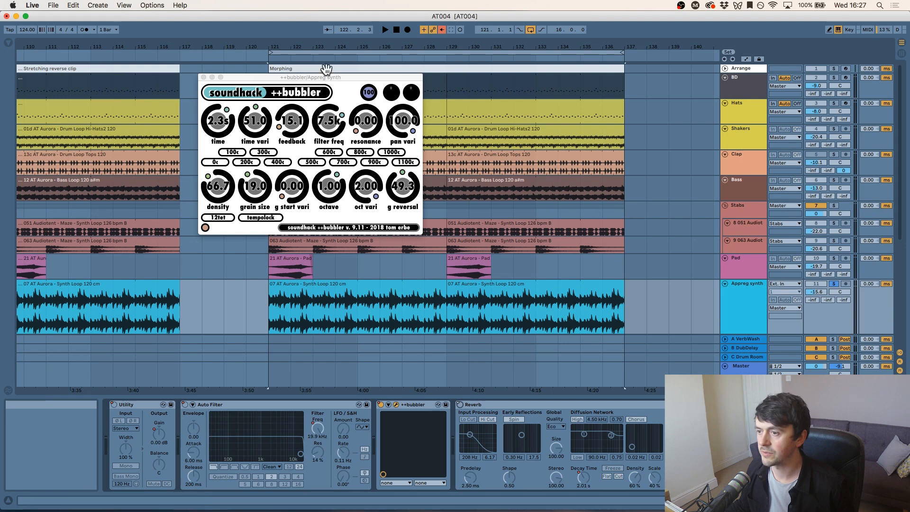
key(space)
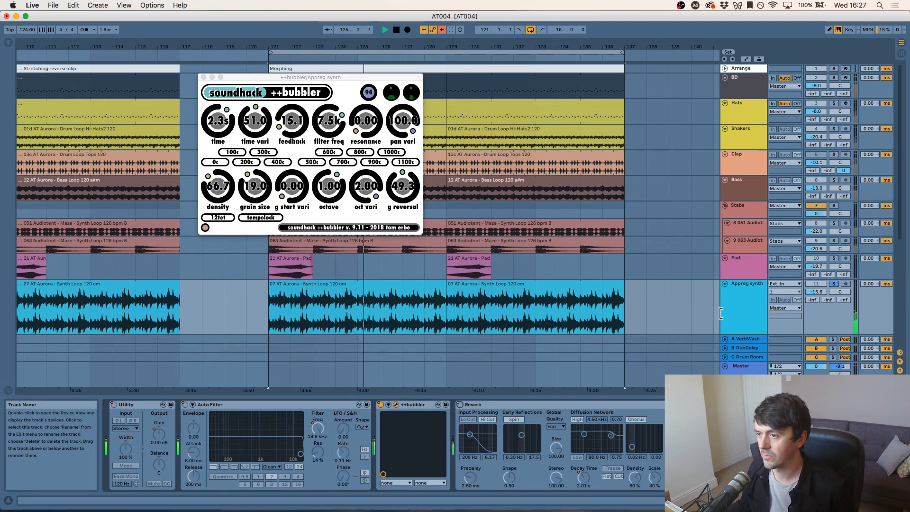
key(space)
Step: Select the Appreg synth clip at bar 121 and switch the track's Reverb back on
click(246, 310)
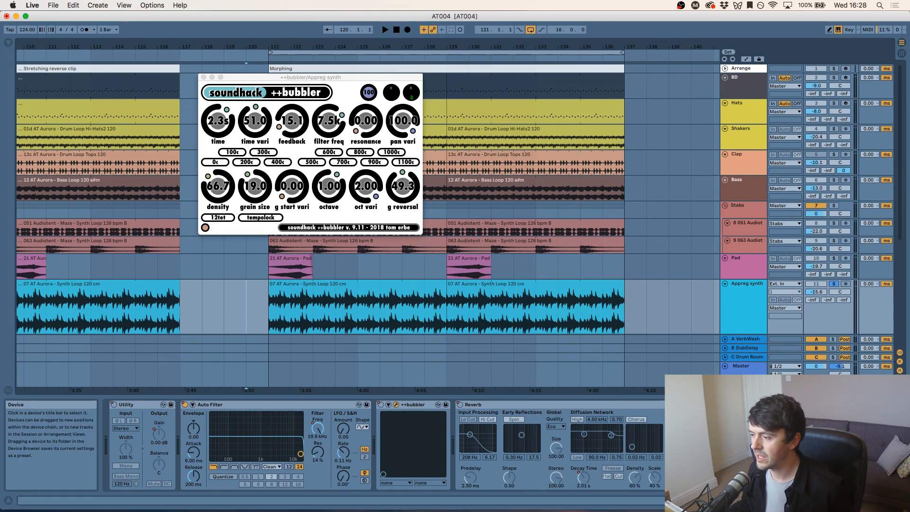
click(321, 288)
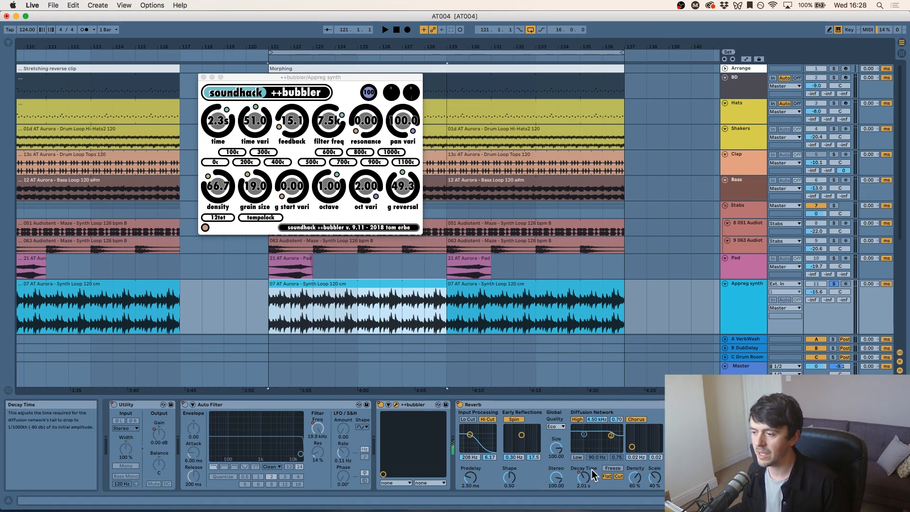
click(483, 403)
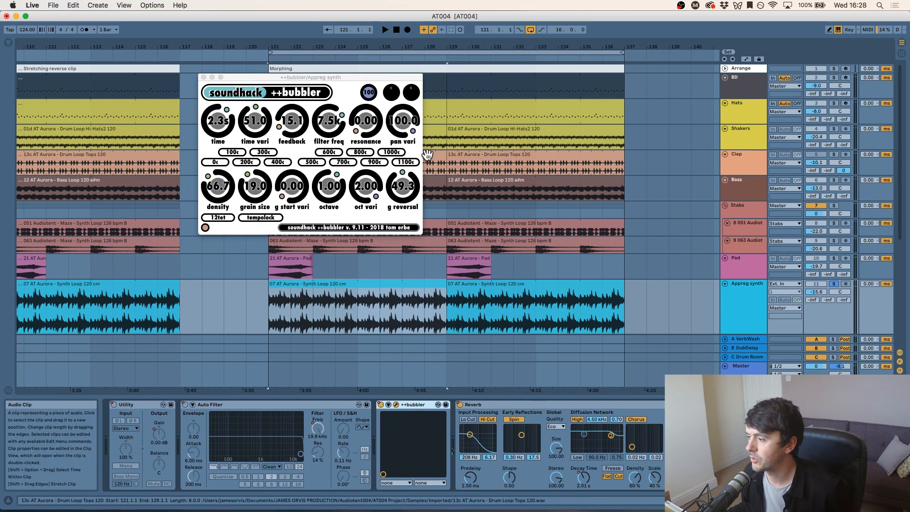
Step: Play the soloed Appreg synth from bar 121 while lowering the ++bubbler mix to 0 and the Reverb dry/wet to 0%
click(834, 284)
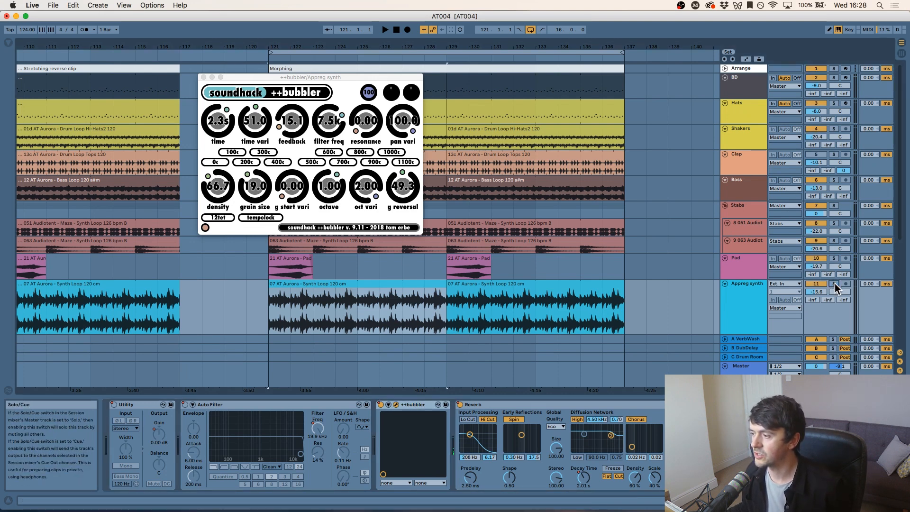
key(space)
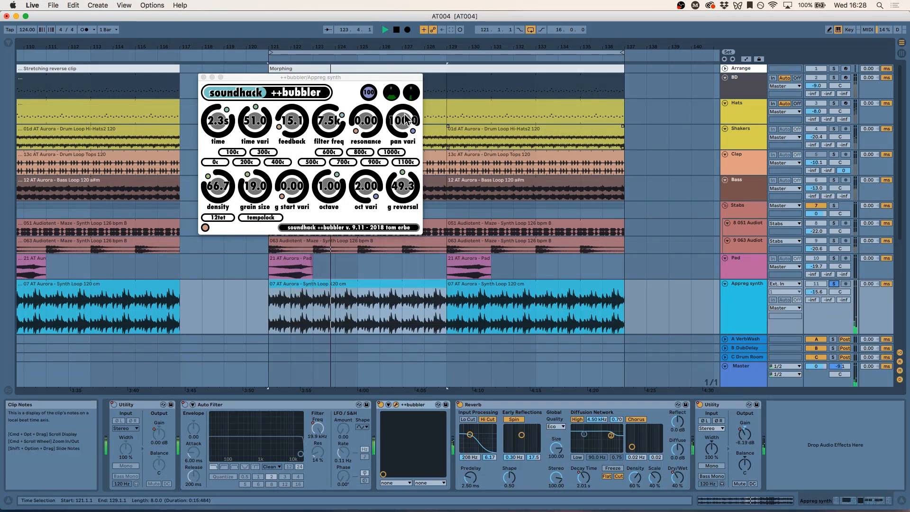
drag(370, 100, 370, 105)
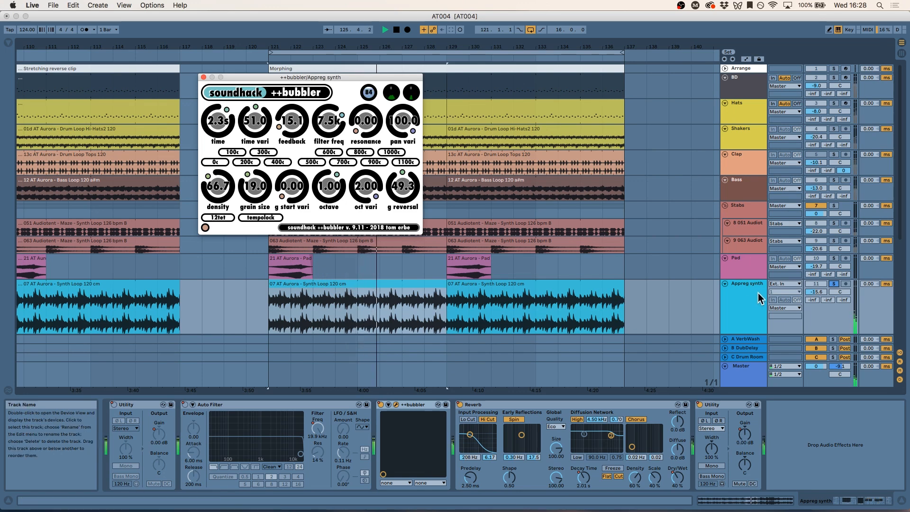
click(553, 127)
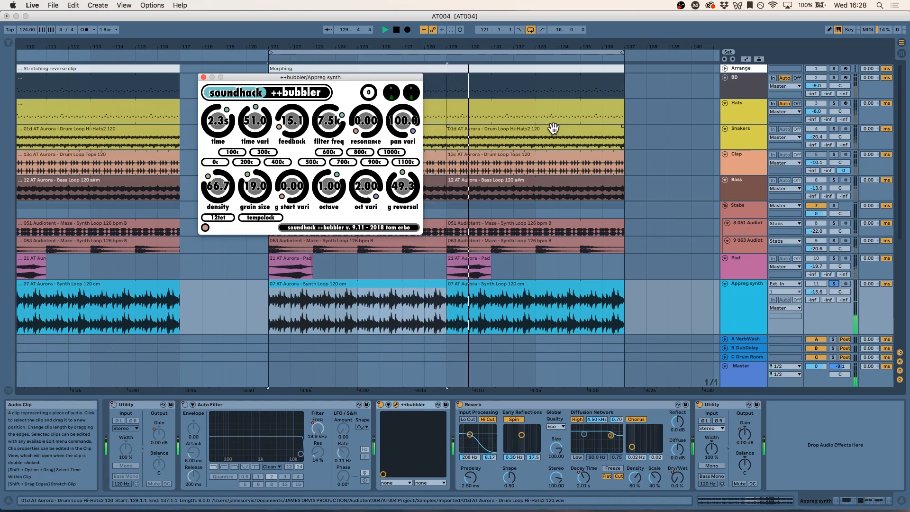
key(space)
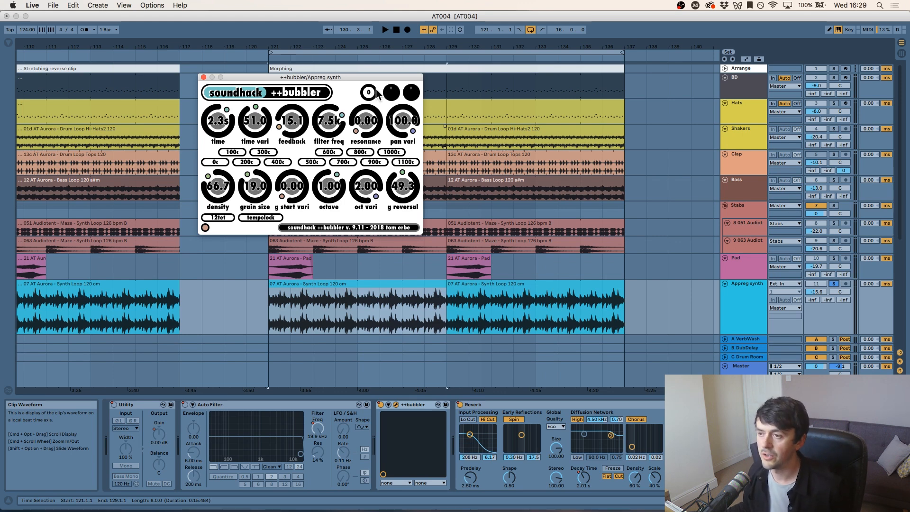
Step: Take the Appreg synth out of solo and set its track volume to -15.2 dB
click(834, 283)
drag(823, 289, 823, 286)
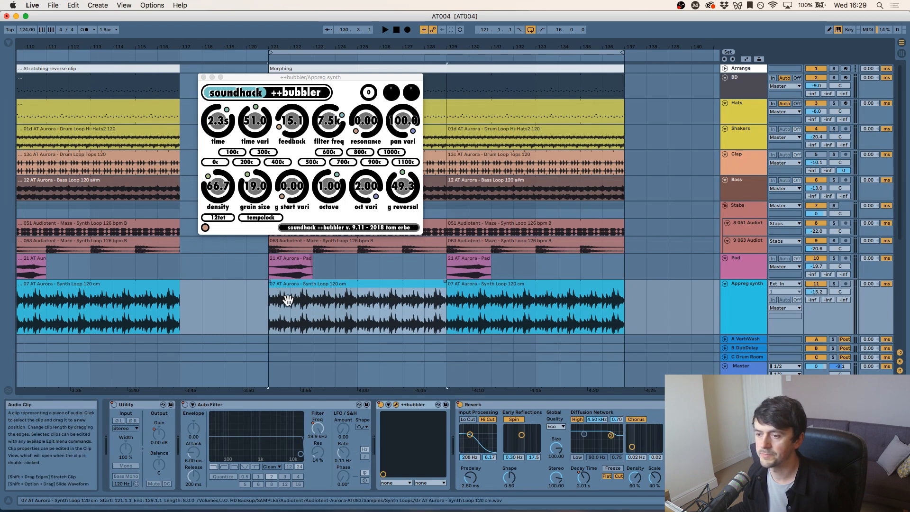
Step: Play the Morphing section from bar 121 in the full mix past the second Appreg synth clip's start
click(301, 285)
key(space)
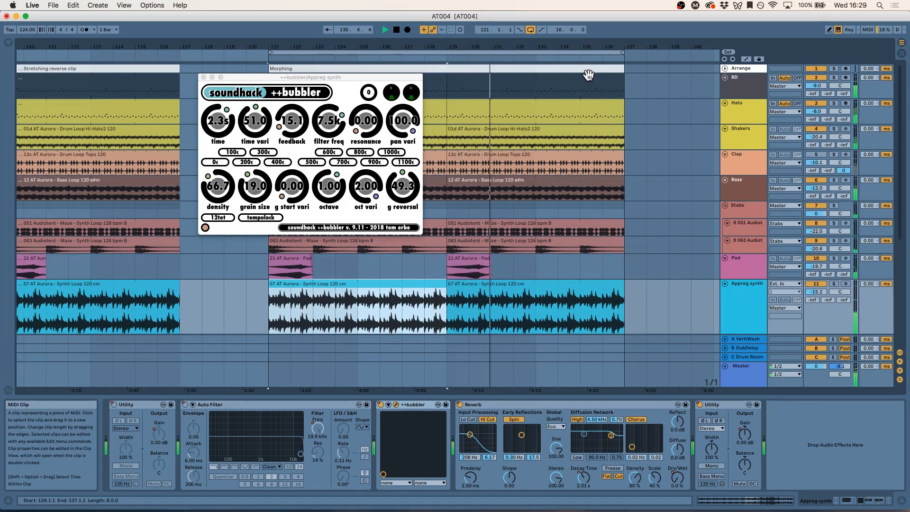
key(space)
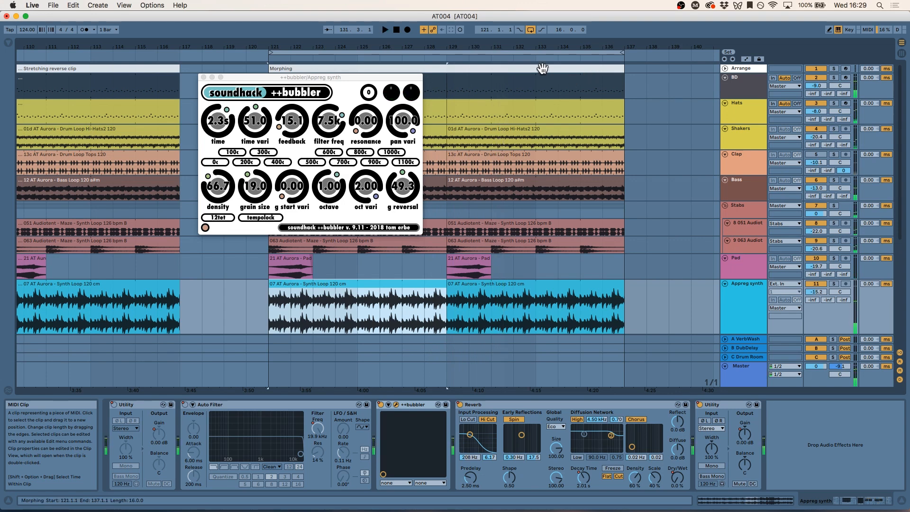